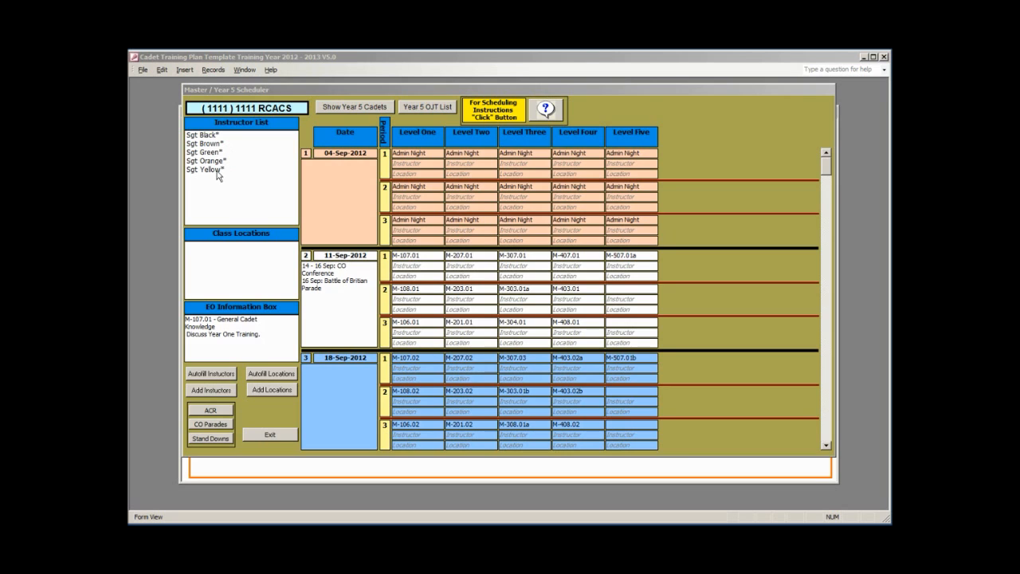
- Open the Add Instructors dialog from the Year 5 Scheduler form
left_click(211, 390)
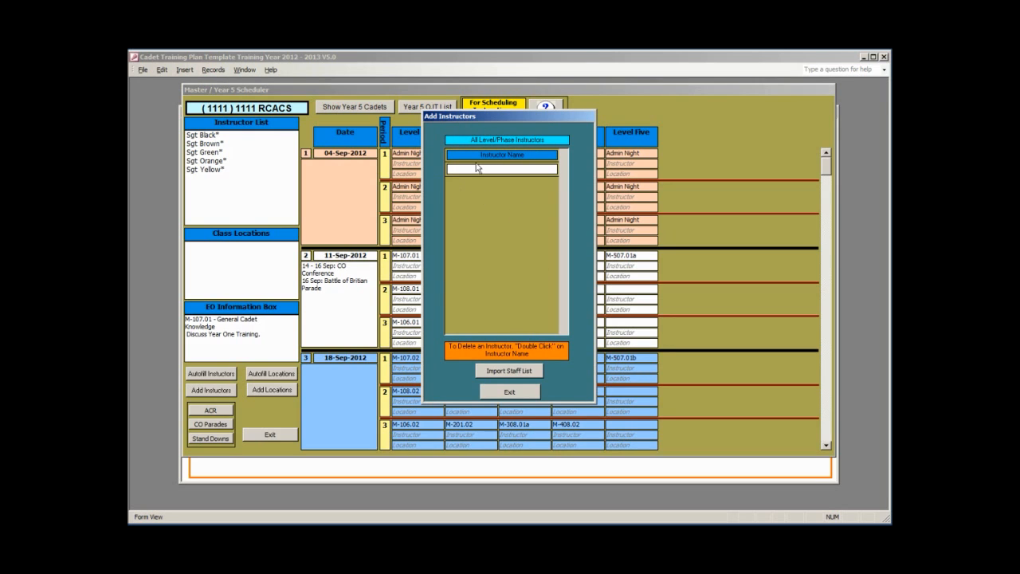
- Import the staff list as instructors and delete the last imported instructor
left_click(501, 169)
left_click(514, 374)
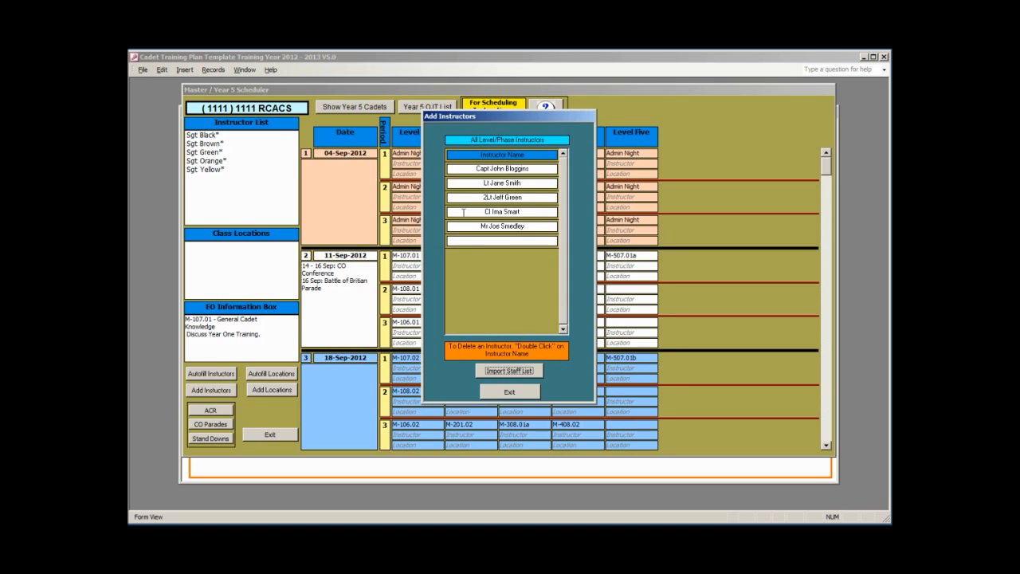
double_click(502, 226)
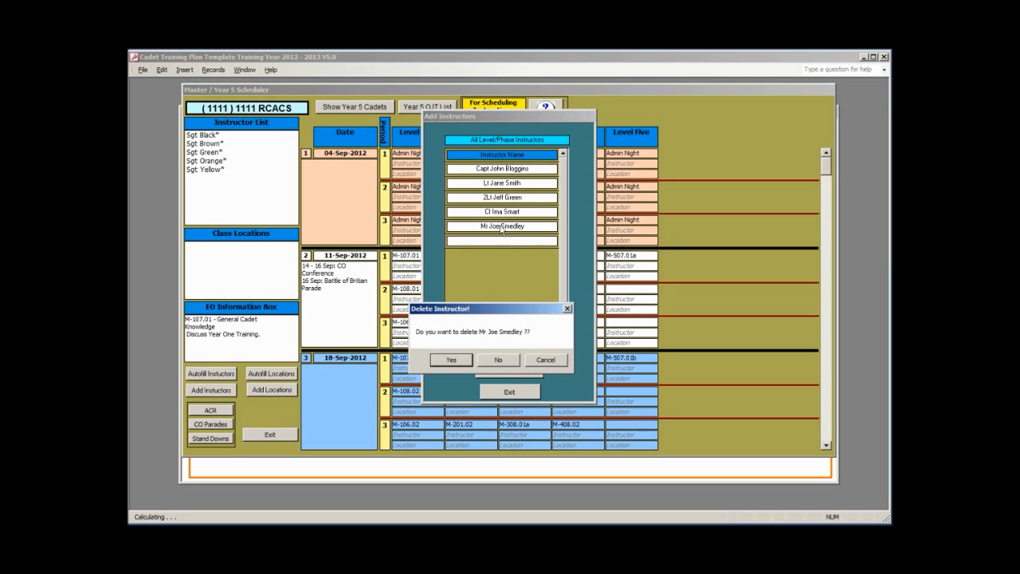
left_click(461, 361)
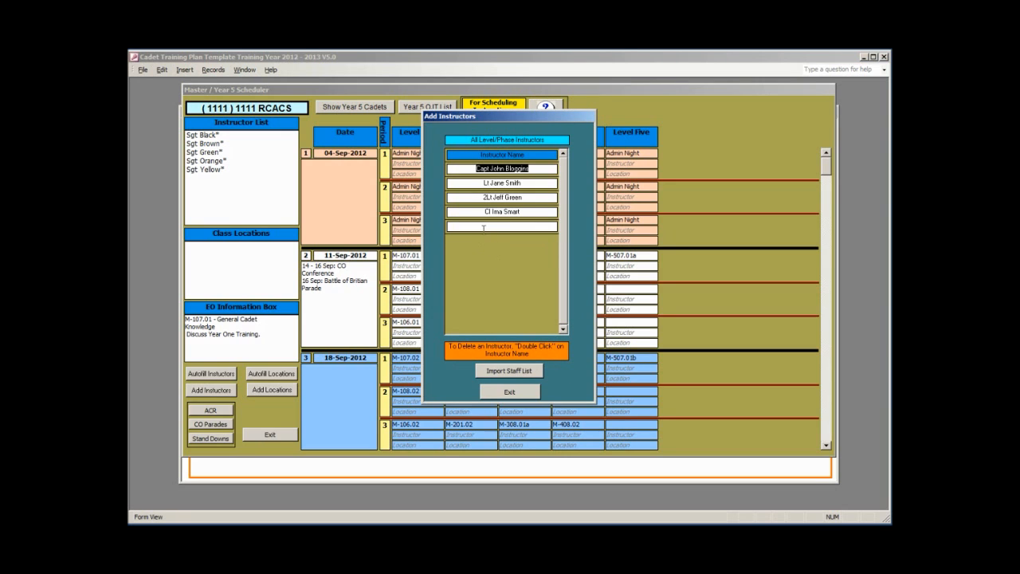
- Add instructors WO Triangle and Sgt Square, then close the instructor window
left_click(491, 226)
type("W")
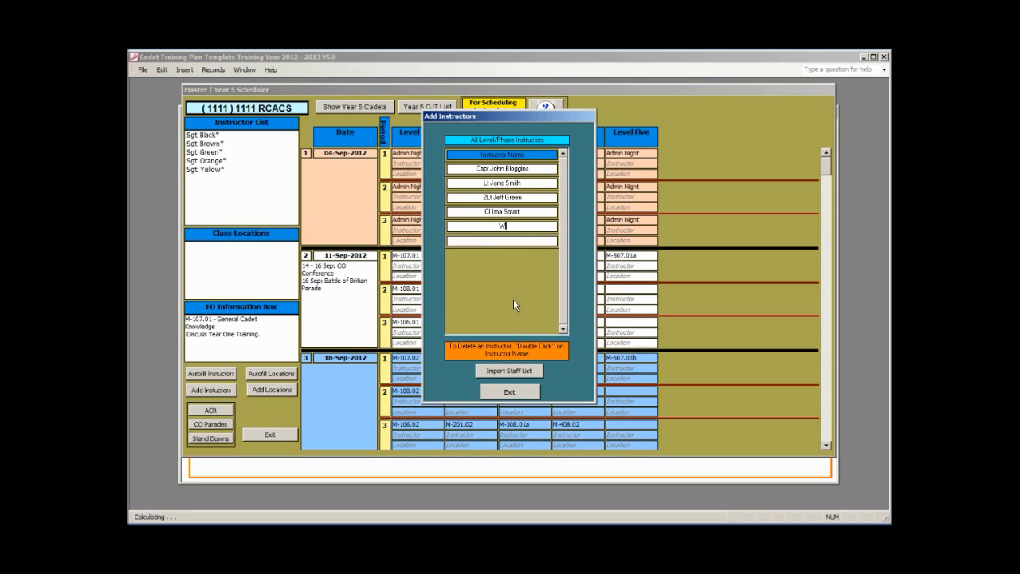
type("O Triangle")
key("Return")
type("Sgt Square")
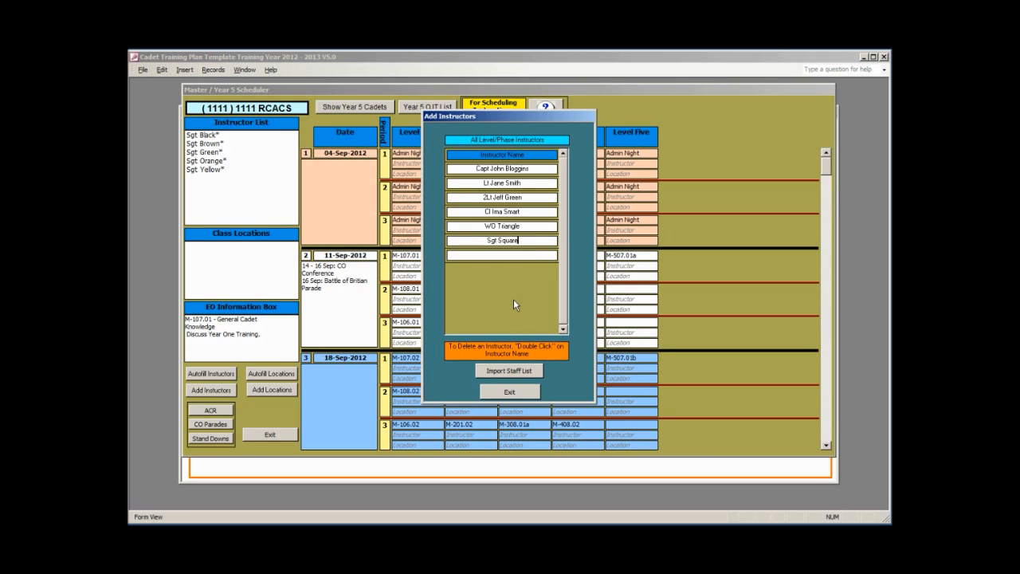
left_click(517, 393)
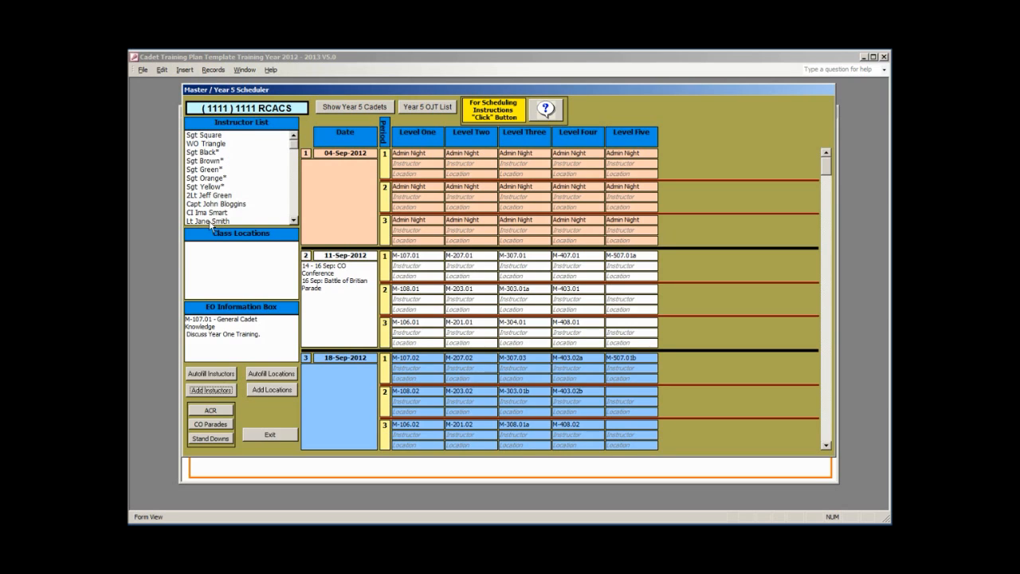
- Open the Add Locations dialog from the scheduler form
left_click(274, 389)
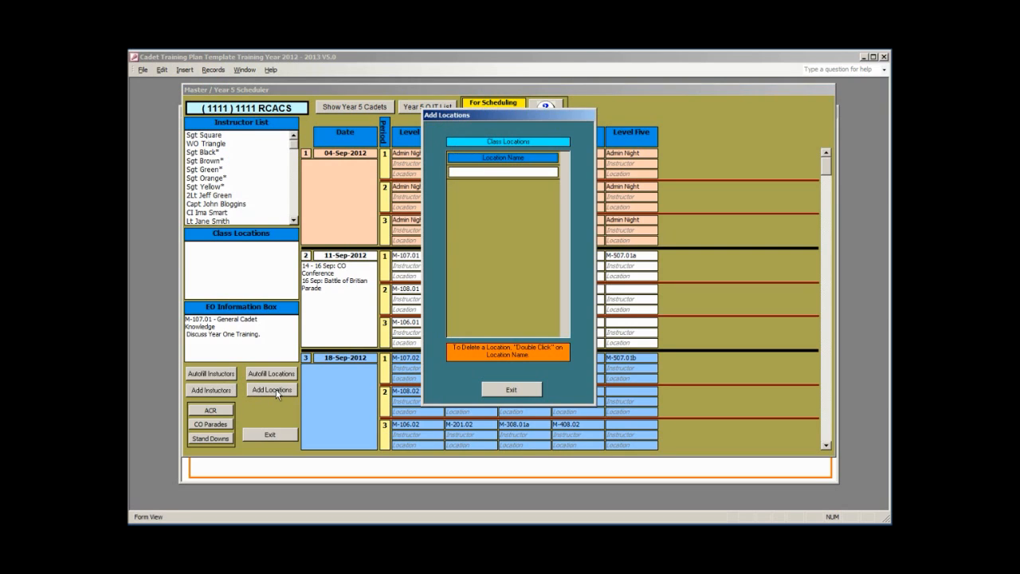
- Enter class locations Pde Square, Pde Square East and Pde Square West
left_click(506, 172)
type("Parade")
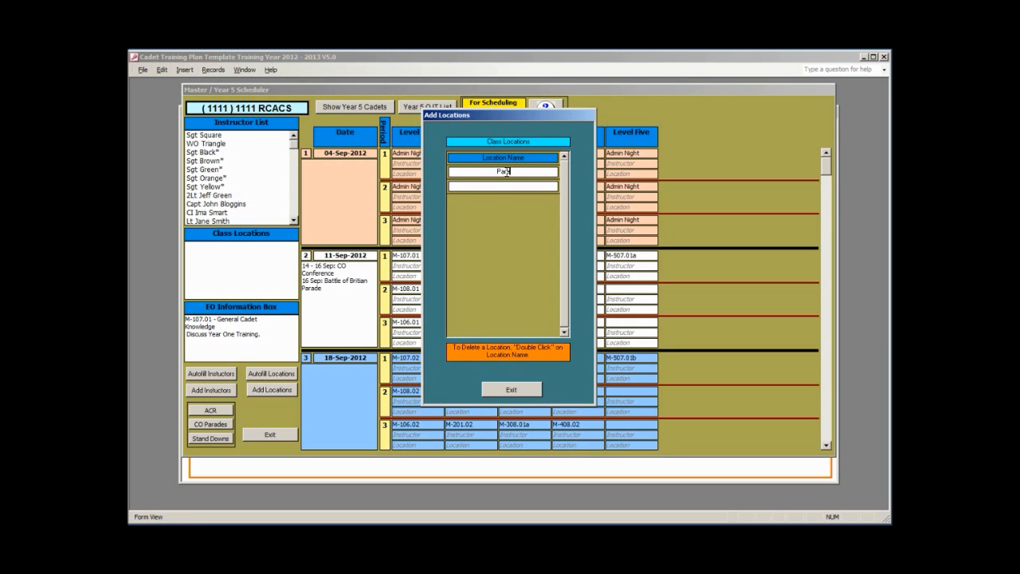
key("BackSpace")
key("BackSpace")
key("BackSpace")
key("BackSpace")
type("de Square")
left_click(501, 184)
type("Pde Sq")
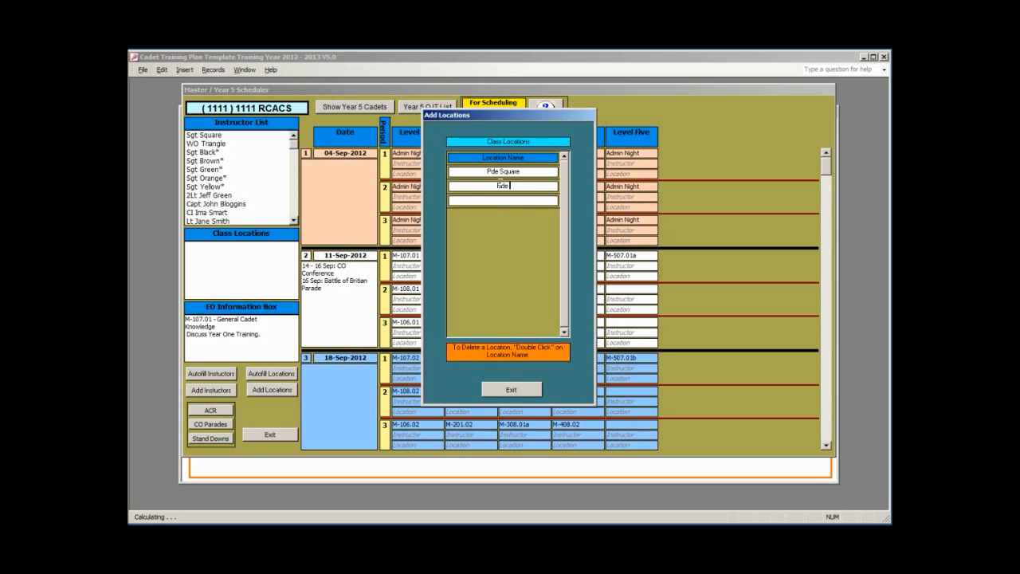
type("uare East")
key("Return")
type("Pde Square")
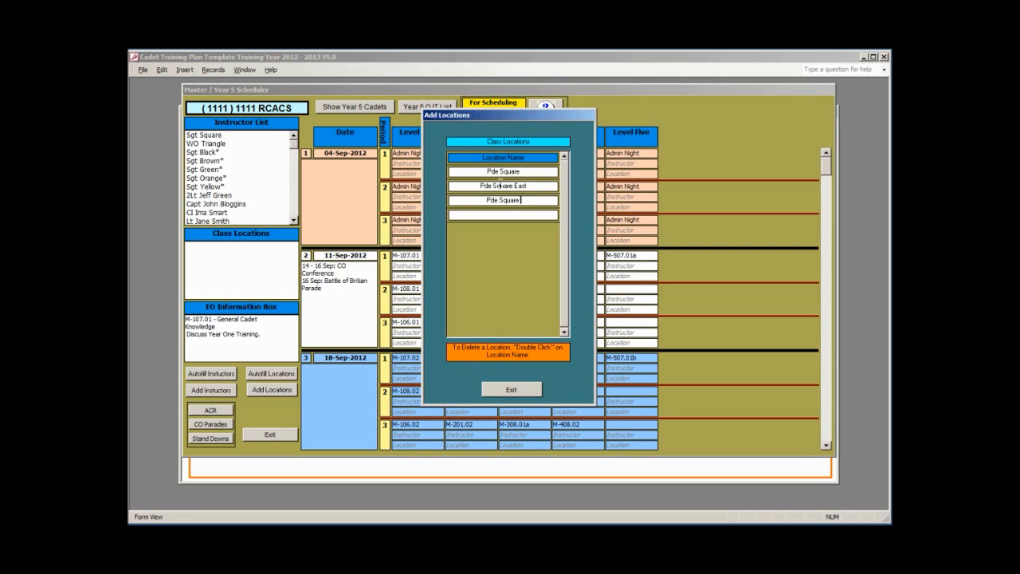
type(" West")
- Add Room 1, Room 2 and Room 3, close the window, and select lesson M-106.01
left_click(495, 214)
type("Room")
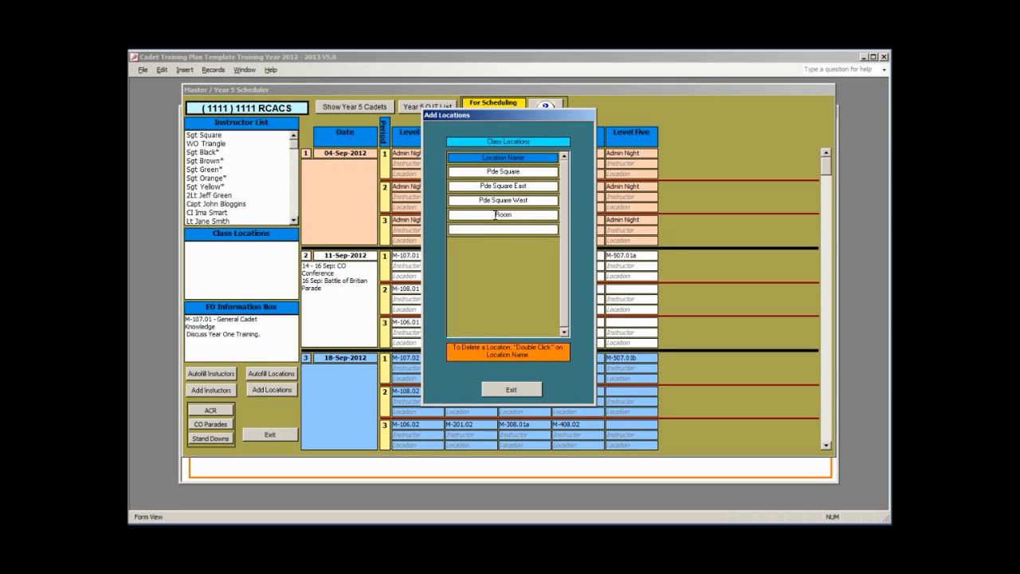
type(" 1")
left_click(495, 229)
type("R")
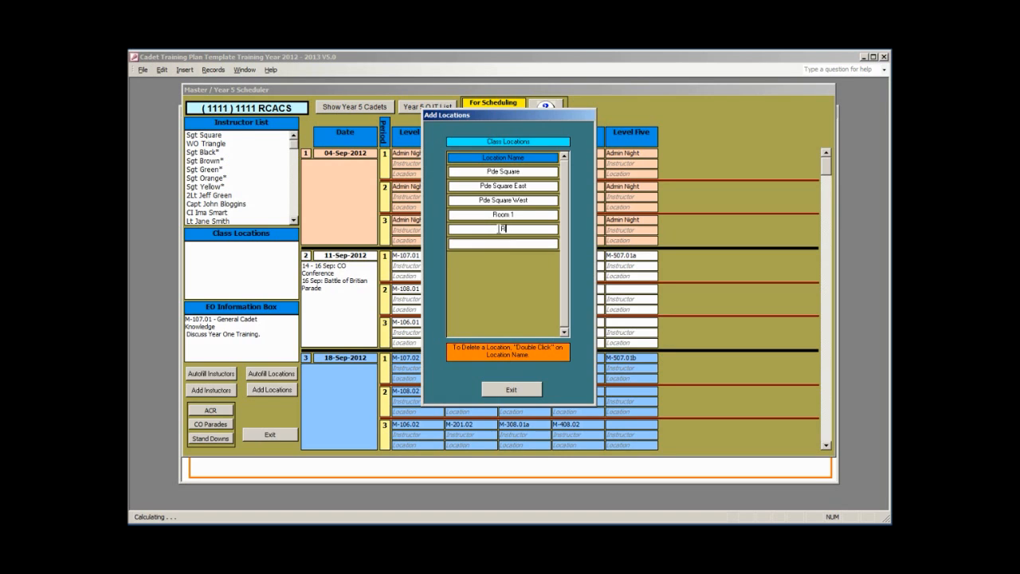
type("oom 2")
left_click(502, 245)
type("Ro")
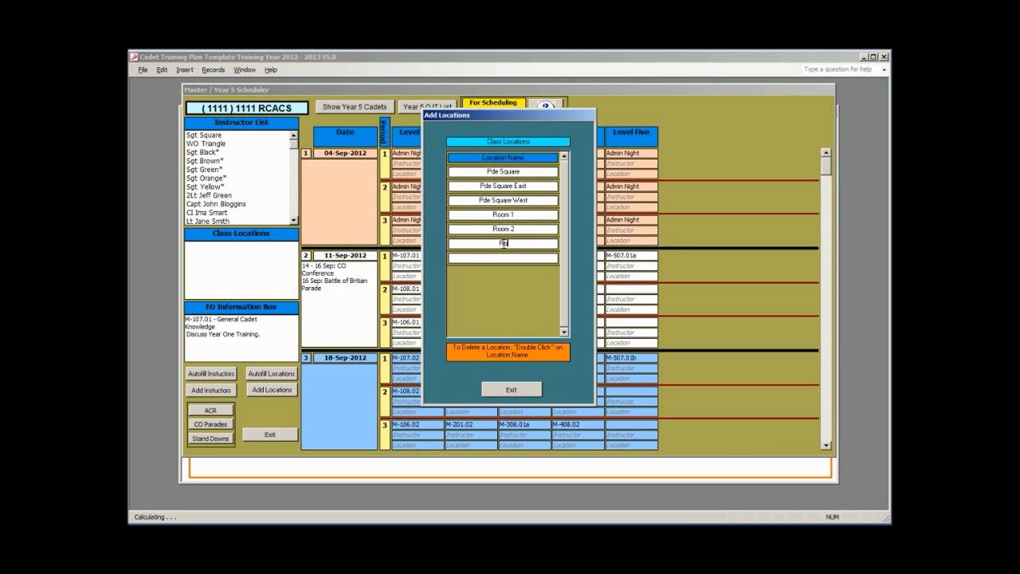
type("om 3")
left_click(523, 391)
left_click(417, 323)
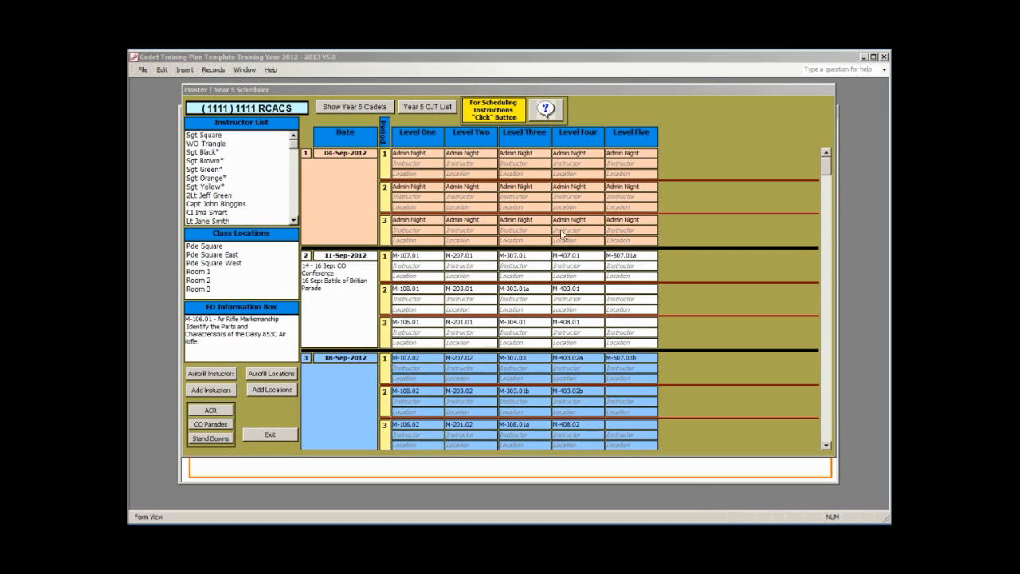
- Show the Year 5 cadets' columns in the weekly scheduler grid
left_click(340, 110)
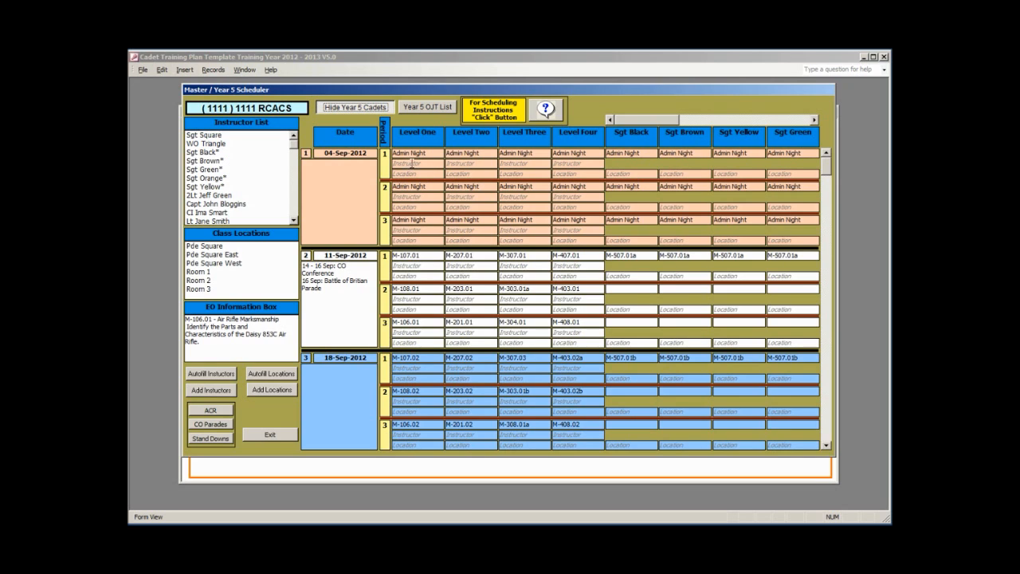
- Put Sgt Square in the 11-Sep-2012 period 1 Level One instructor slot and open Autofill Instructors
left_click(210, 137)
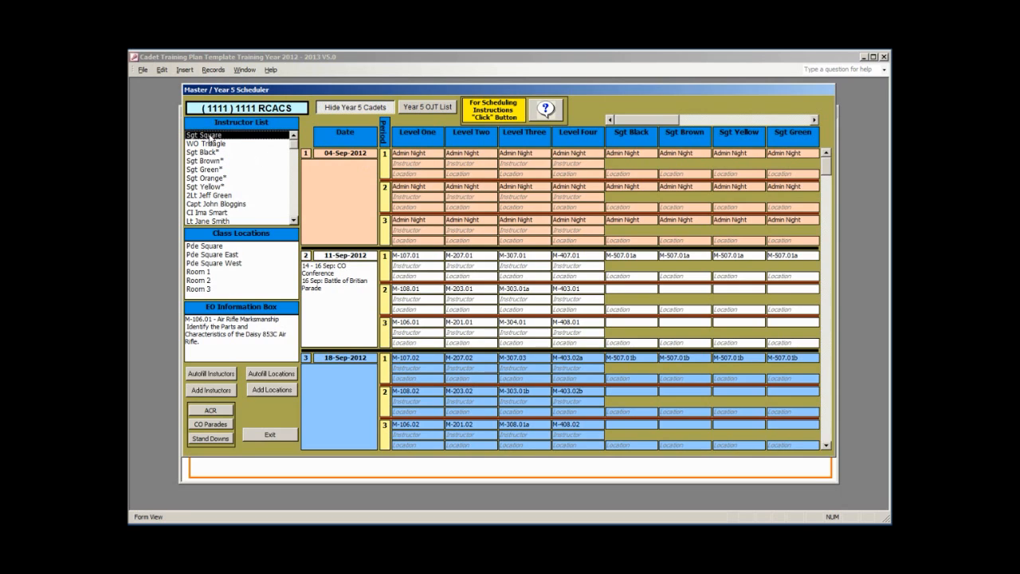
double_click(401, 266)
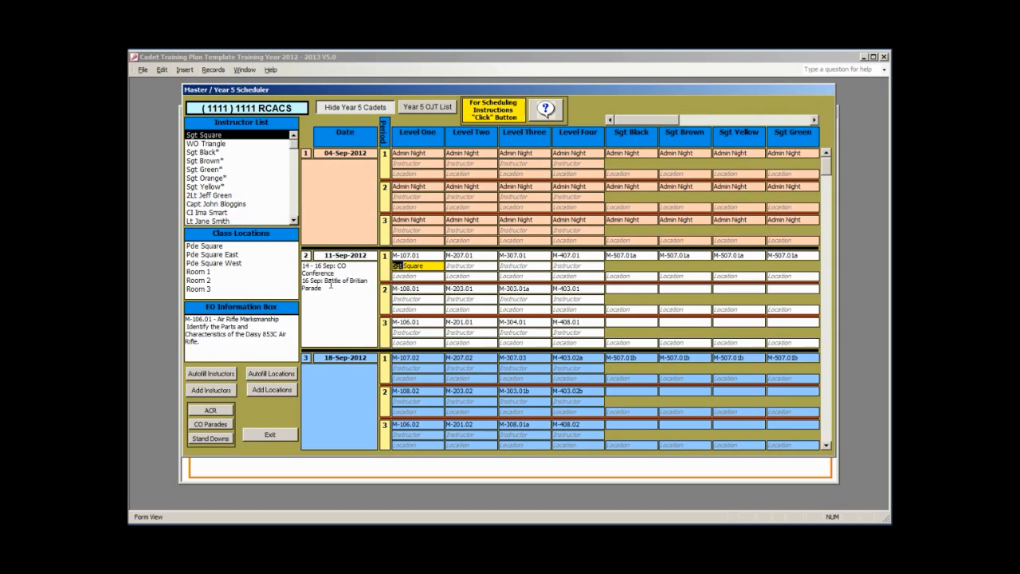
left_click(203, 374)
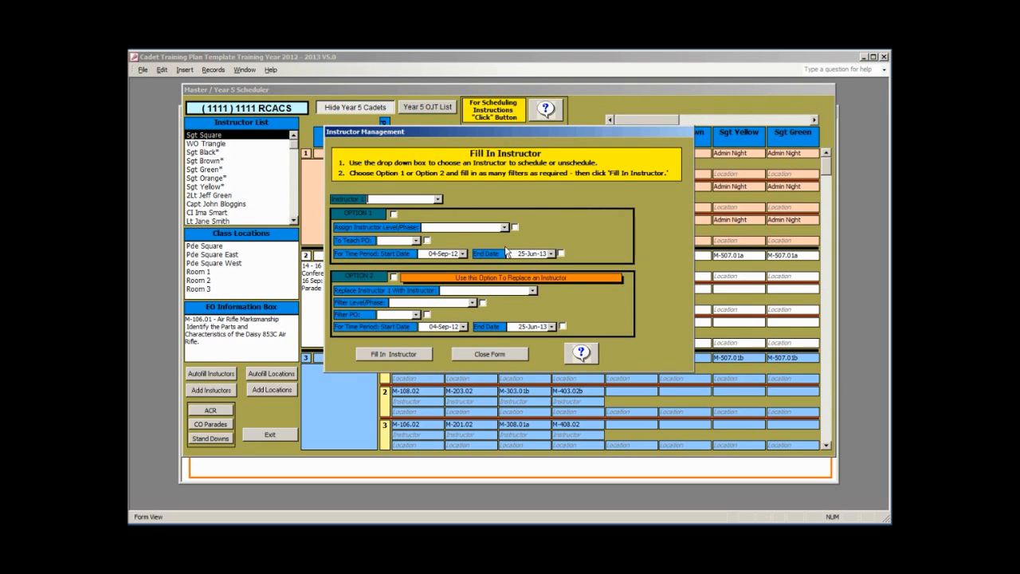
- Autofill Sgt Square into all Level One PO M-107 lessons, confirm, and close the form
left_click(437, 199)
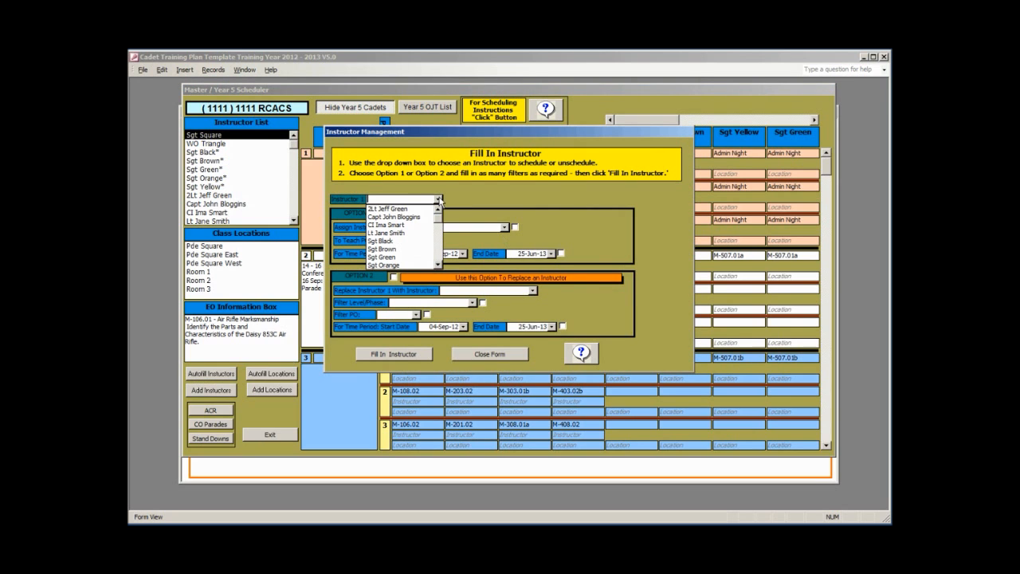
left_click(439, 265)
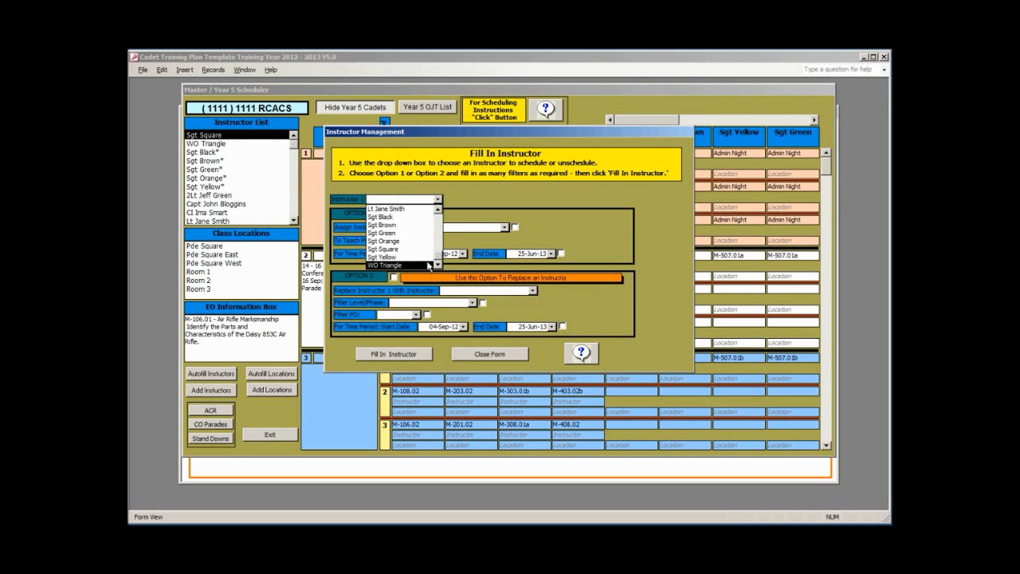
left_click(415, 249)
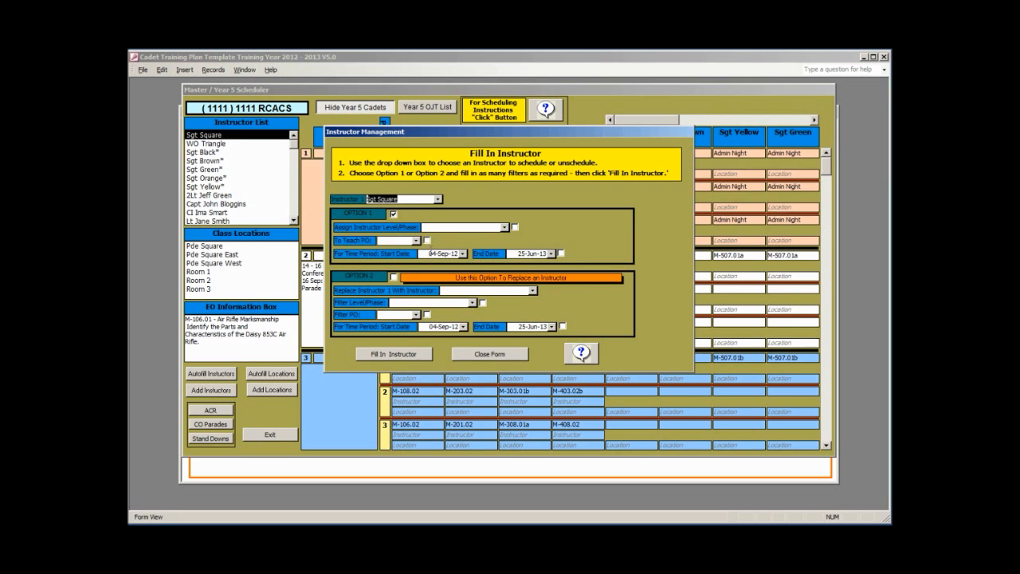
left_click_drag(523, 125, 522, 249)
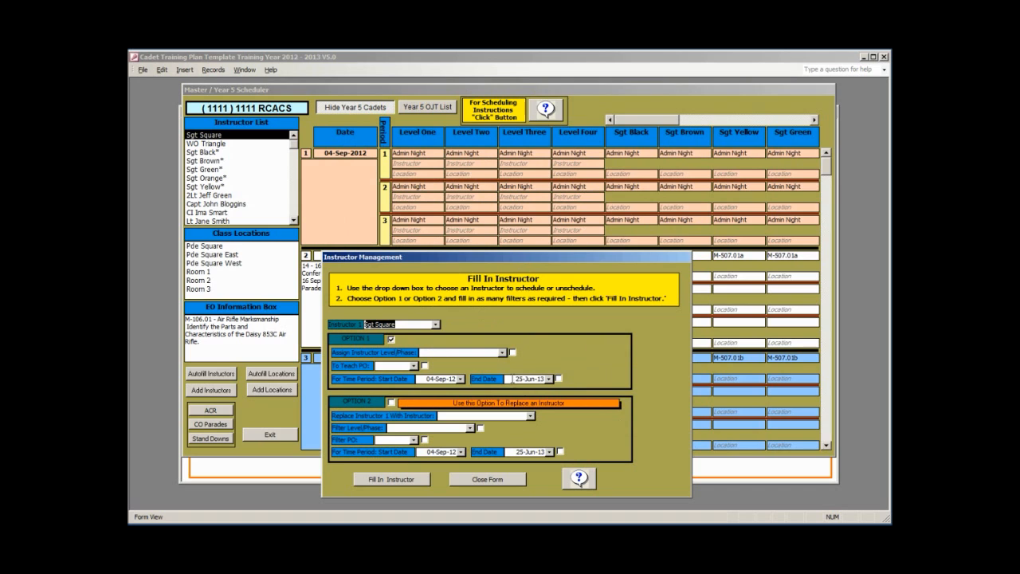
left_click(502, 352)
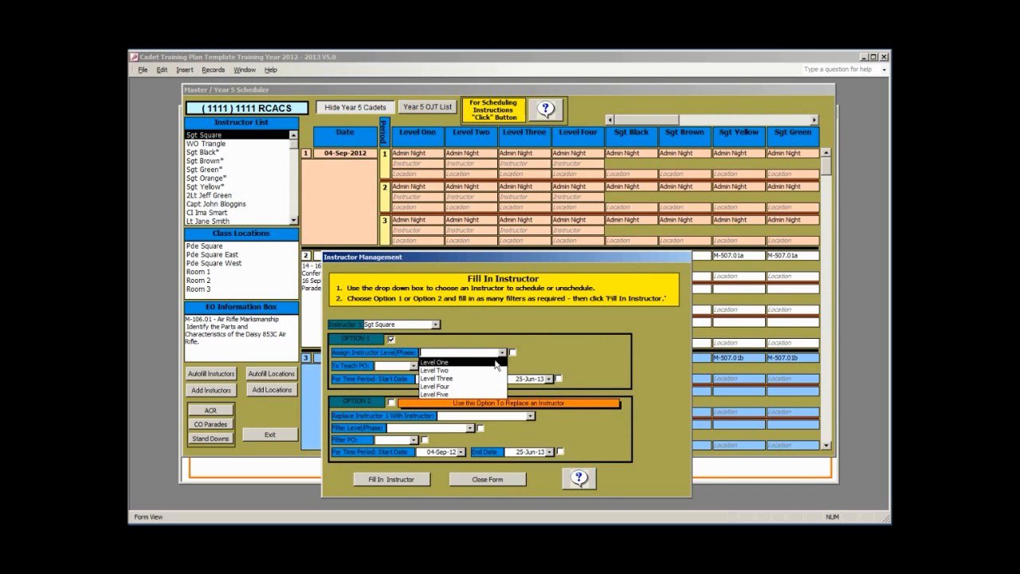
left_click(452, 361)
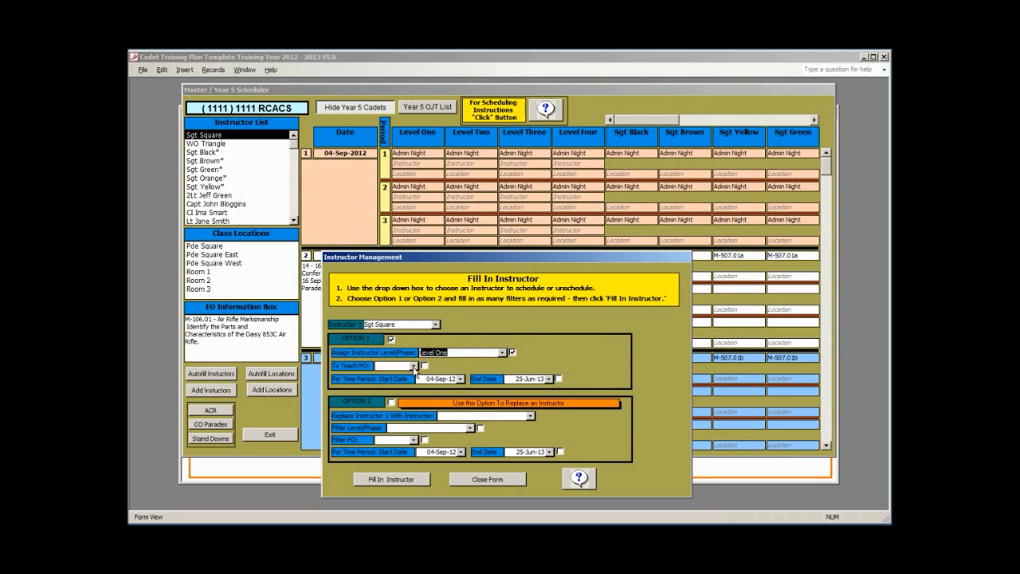
left_click(413, 366)
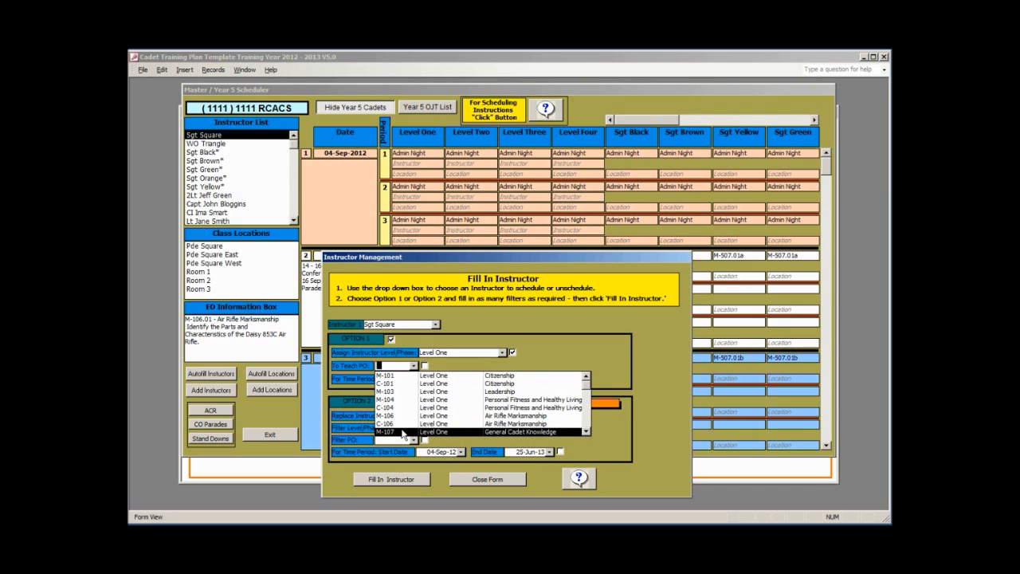
left_click(402, 432)
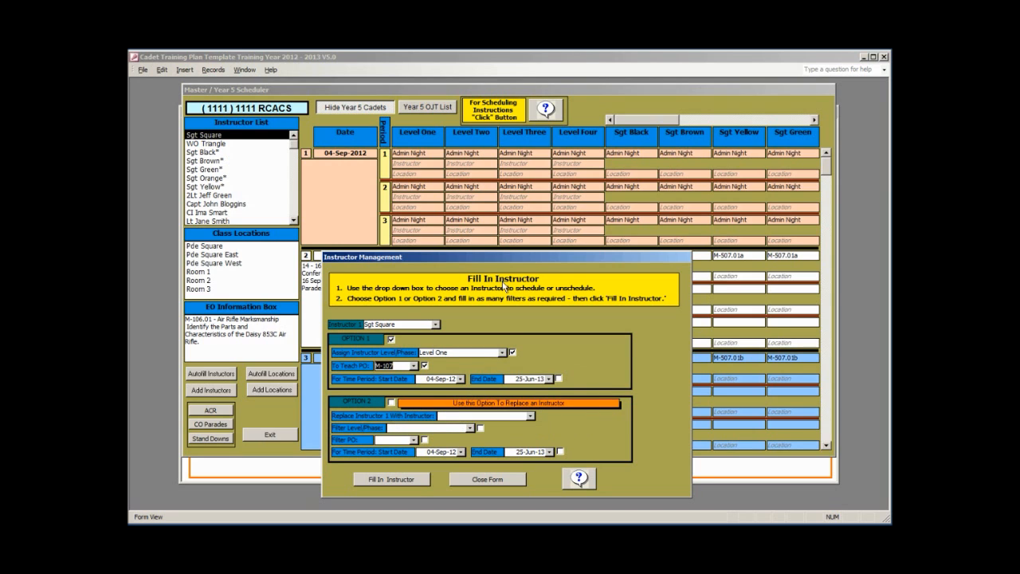
left_click_drag(489, 254, 493, 208)
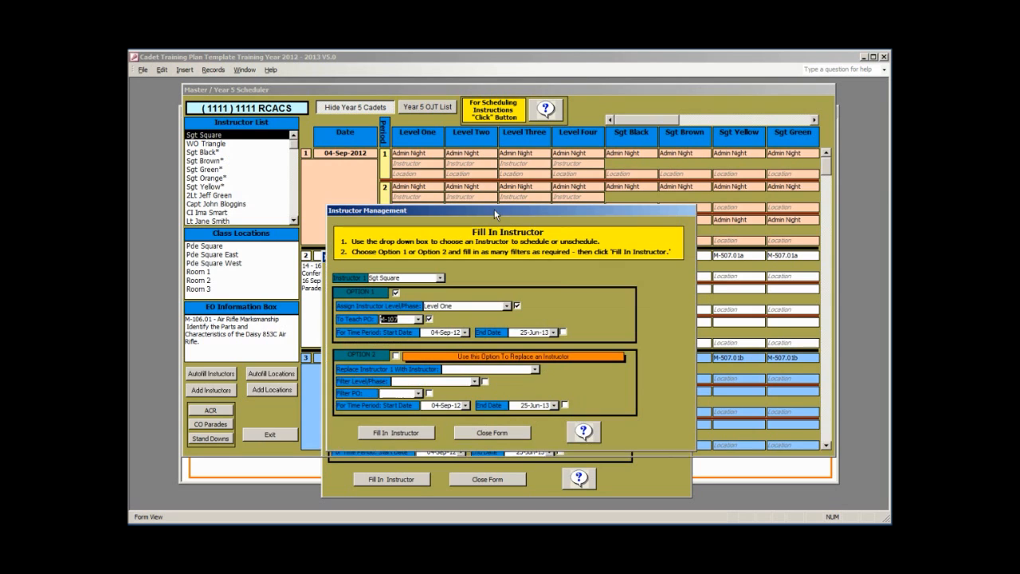
left_click(408, 432)
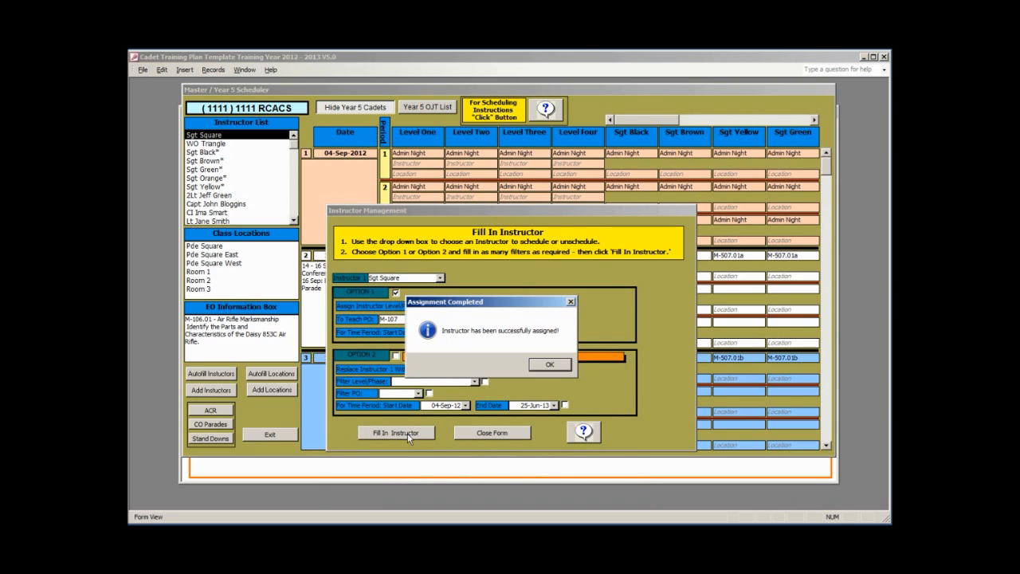
left_click(551, 364)
left_click(492, 432)
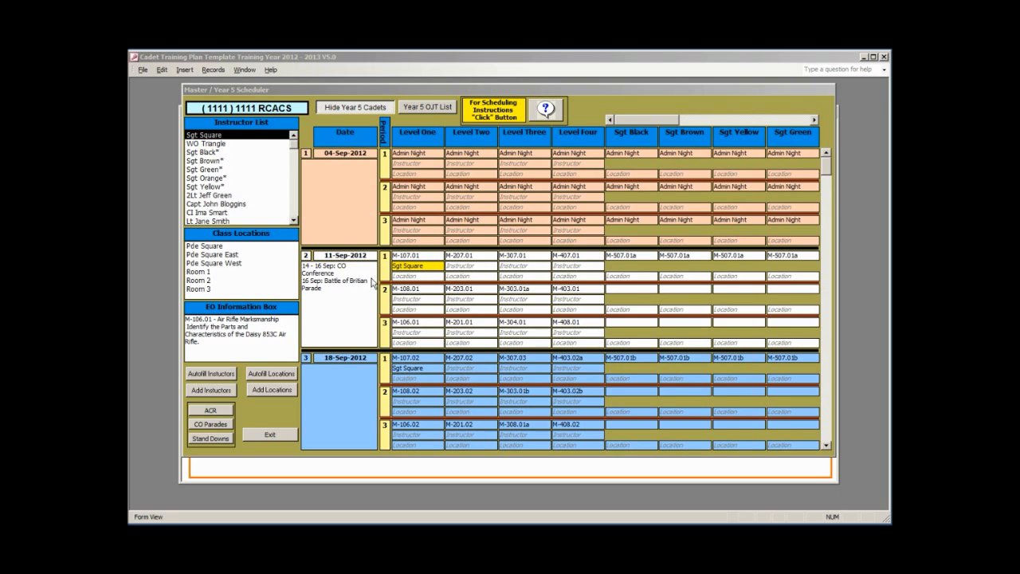
- Reopen the Fill In Instructor form from the scheduler
left_click(211, 390)
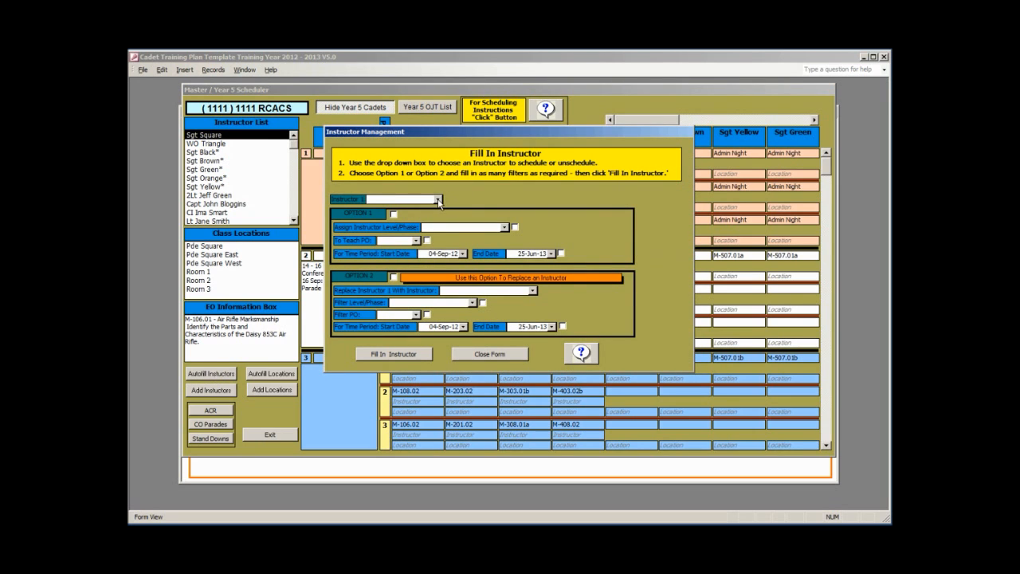
- Autofill Sgt Black into the Level One PO M-108 lessons and confirm
left_click(437, 199)
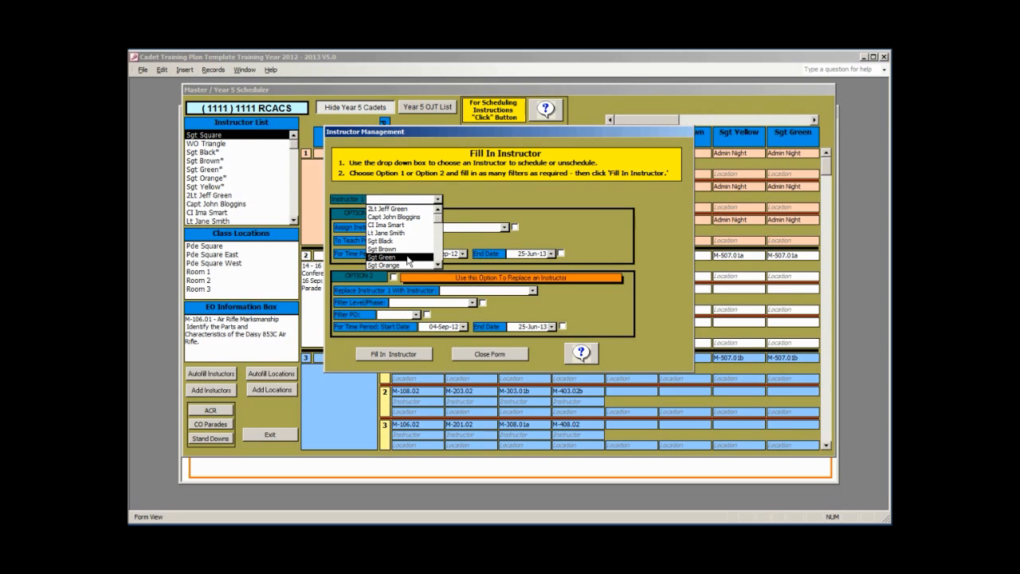
left_click(402, 241)
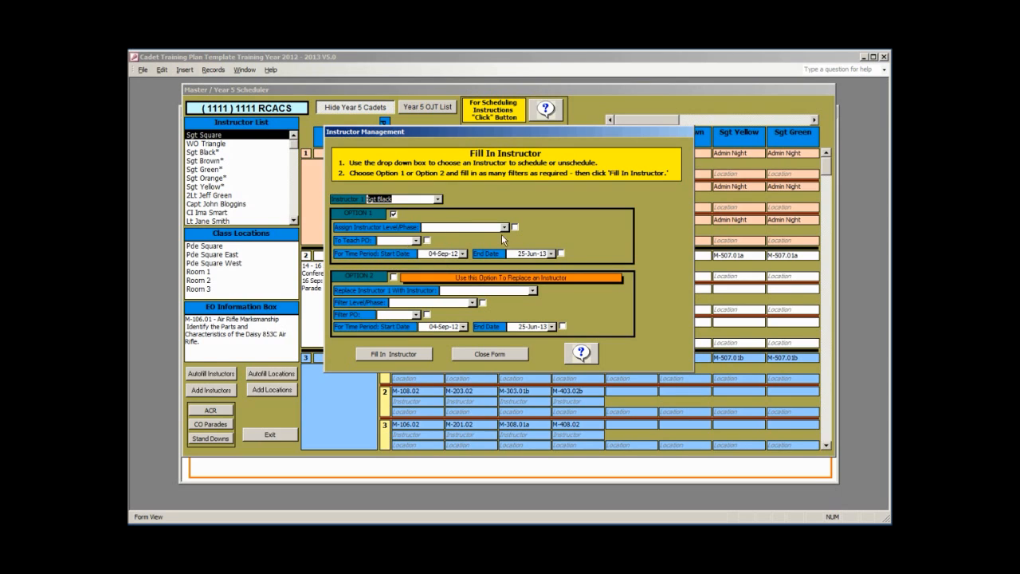
left_click(503, 228)
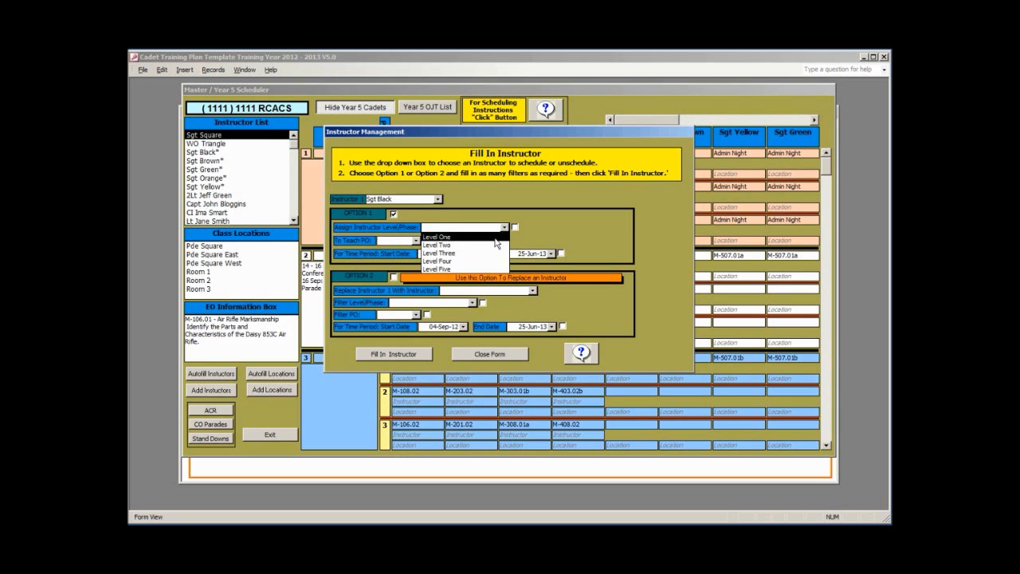
left_click(494, 237)
left_click(415, 240)
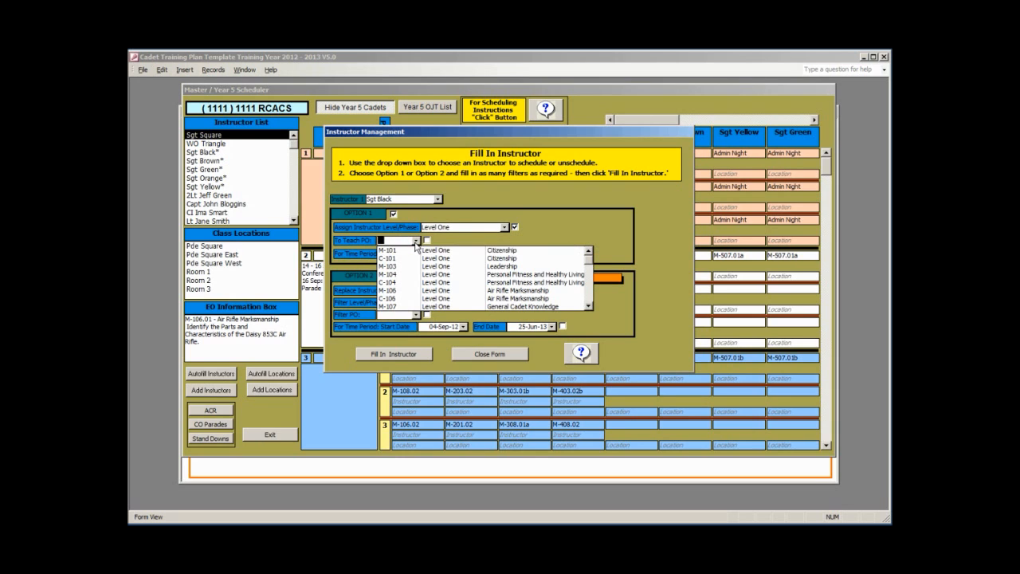
left_click(588, 306)
left_click(588, 306)
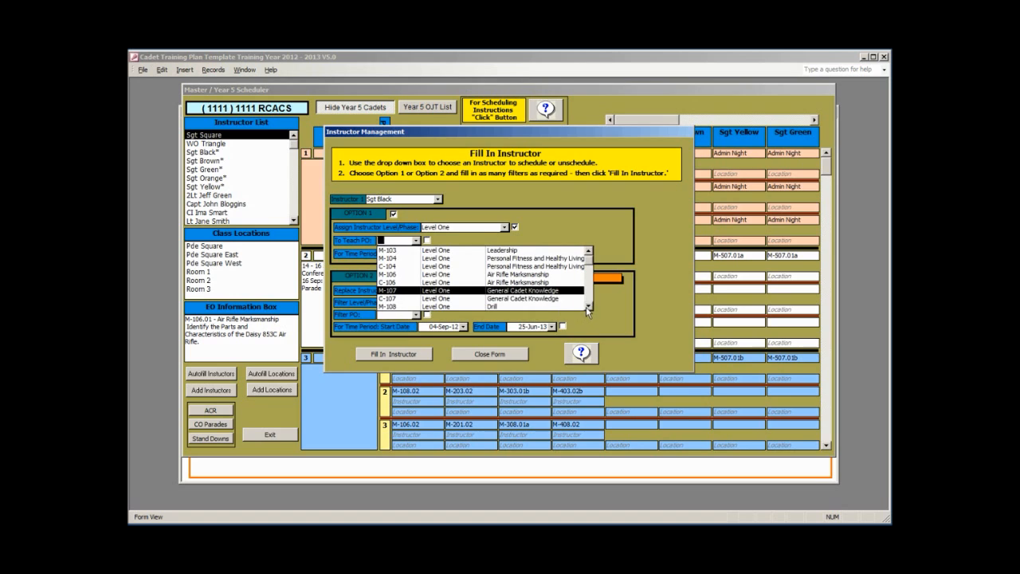
left_click(541, 307)
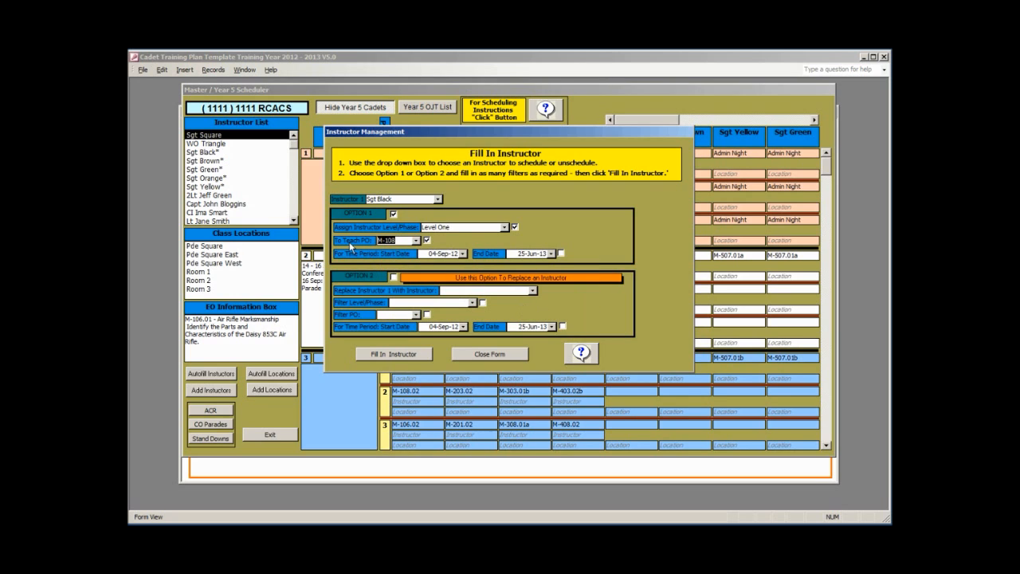
left_click(390, 351)
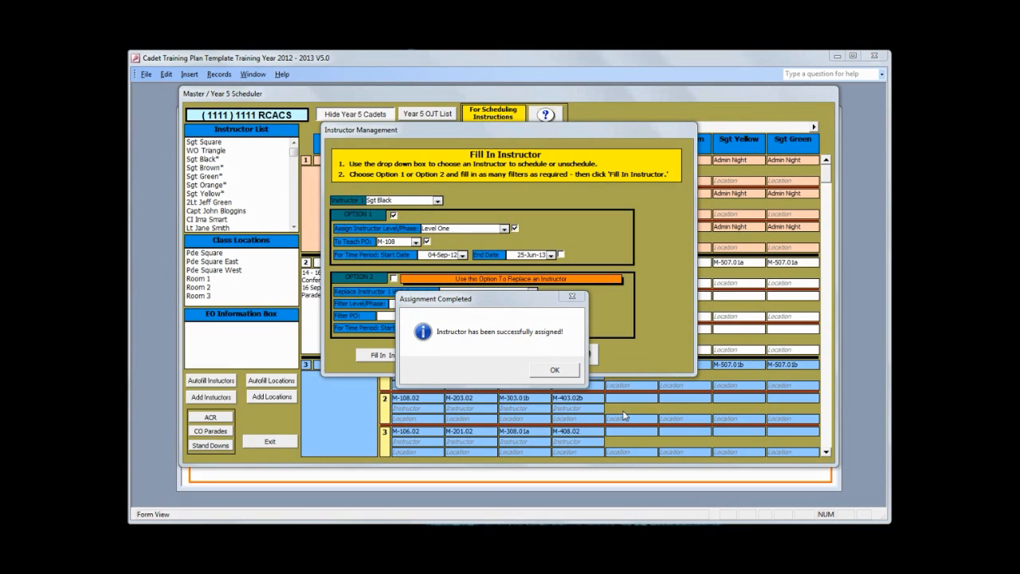
left_click(555, 370)
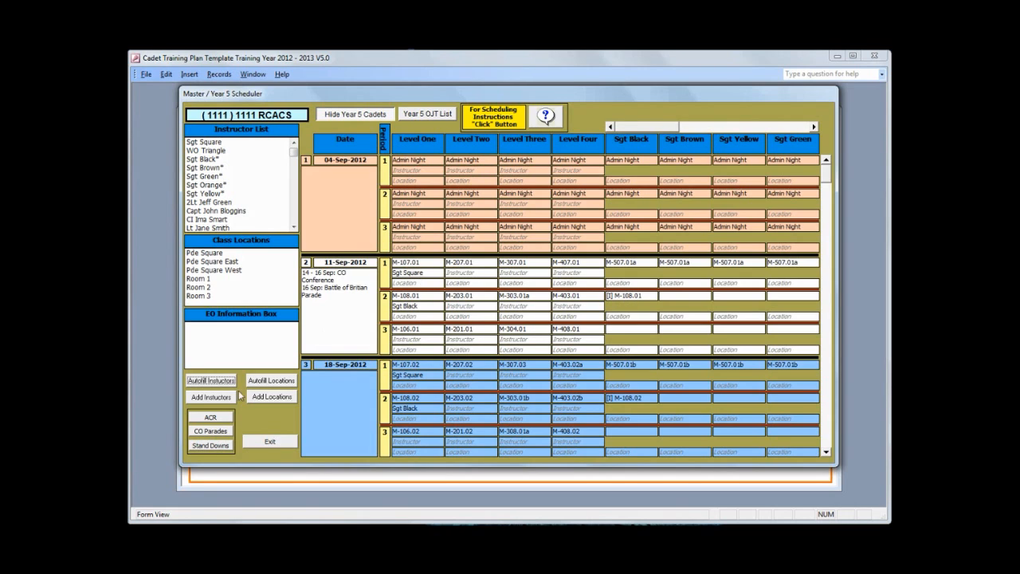
- Set up replacing Sgt Square with WO Triangle in Instructor Management
left_click(211, 381)
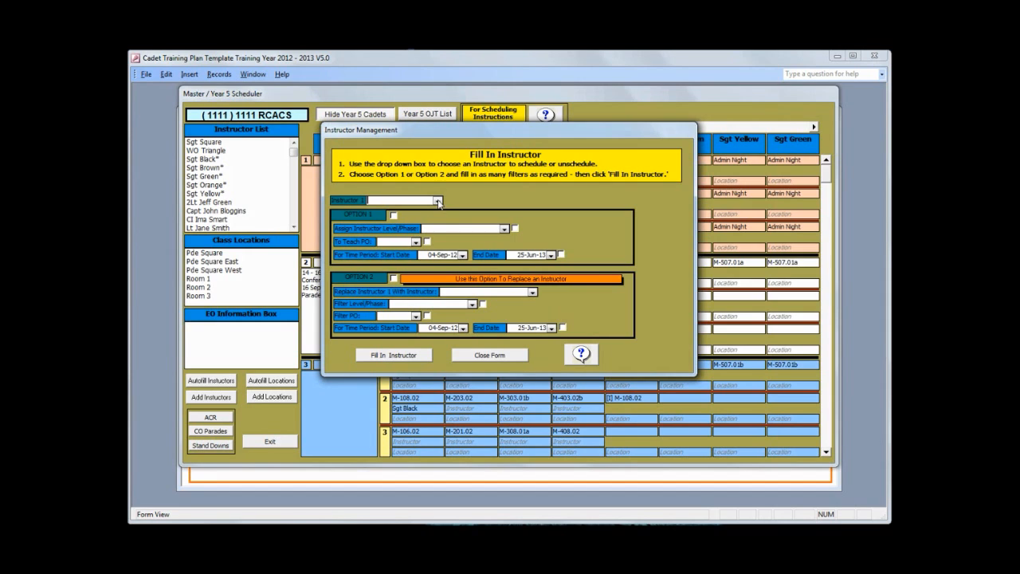
left_click(437, 201)
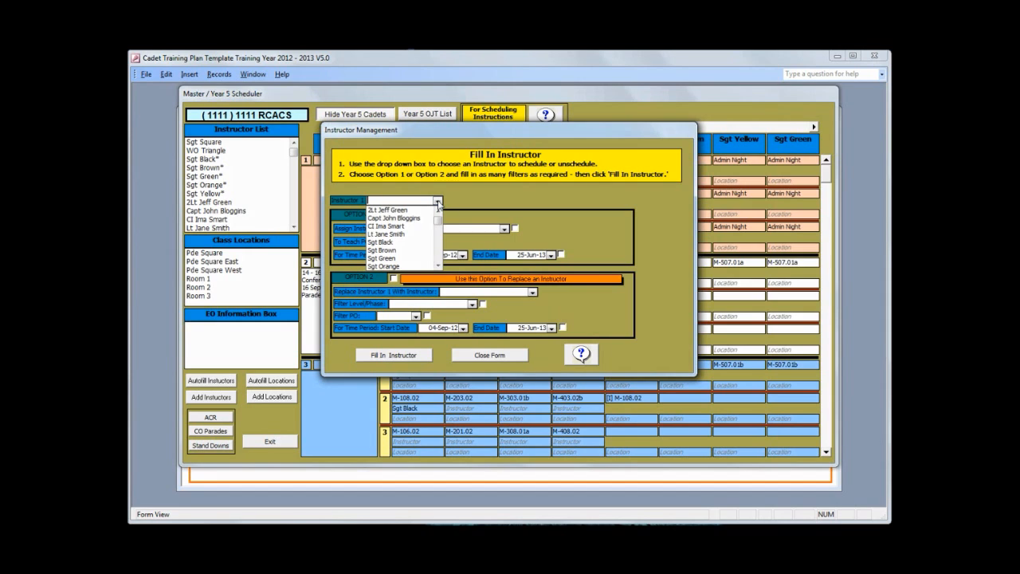
left_click(436, 265)
left_click(437, 266)
left_click(437, 266)
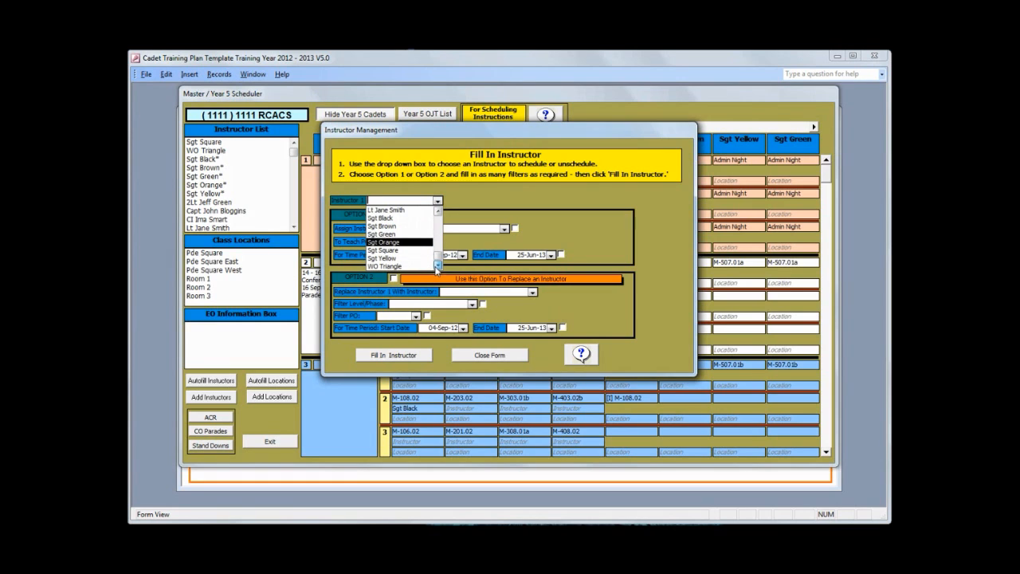
left_click(418, 250)
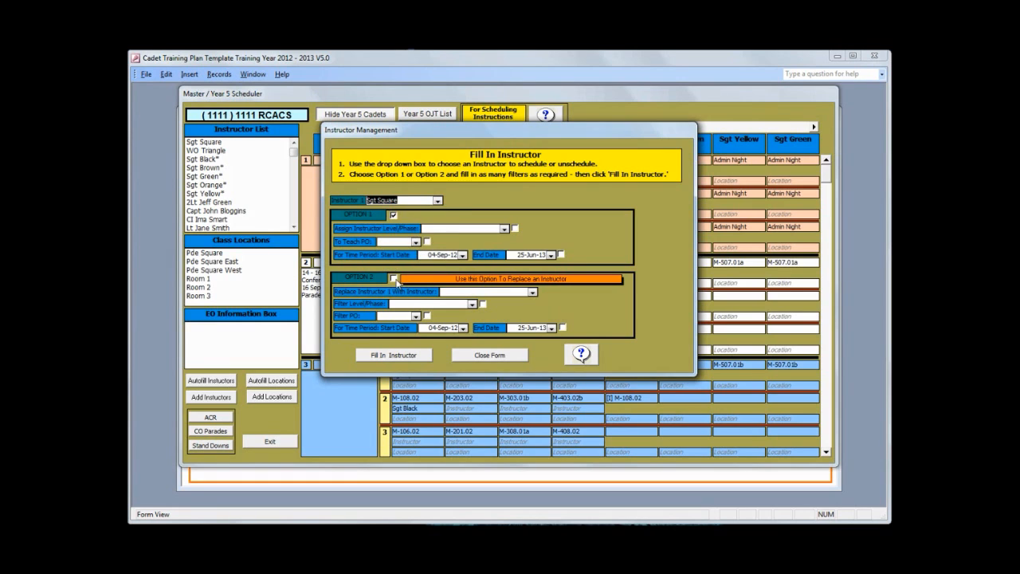
left_click(394, 279)
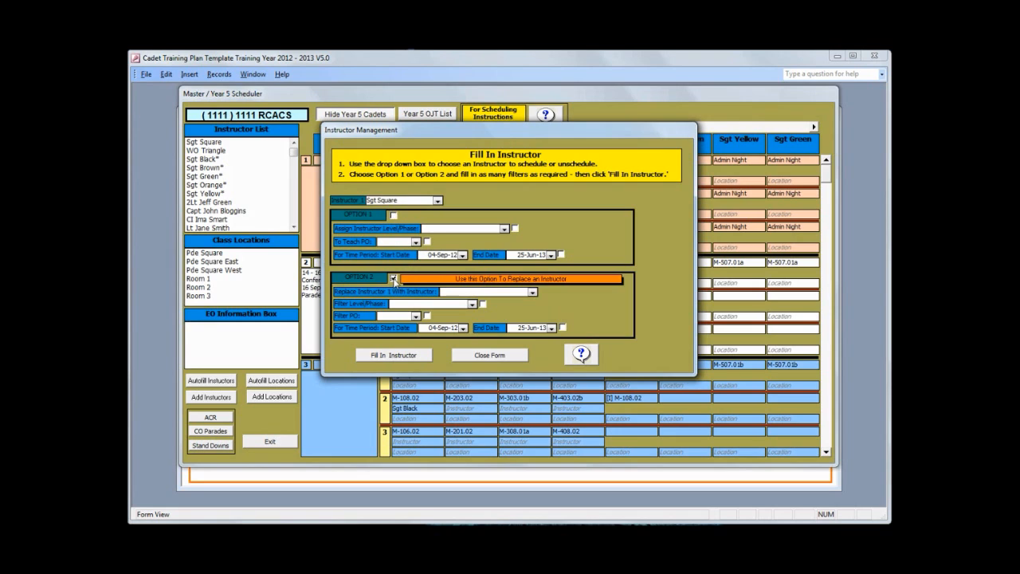
left_click(532, 292)
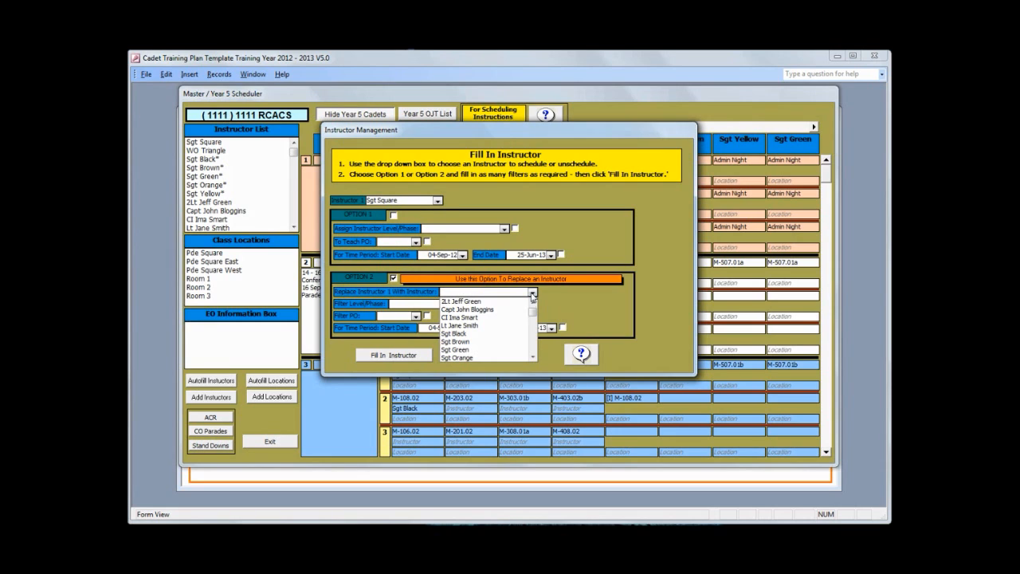
left_click(532, 356)
left_click(532, 356)
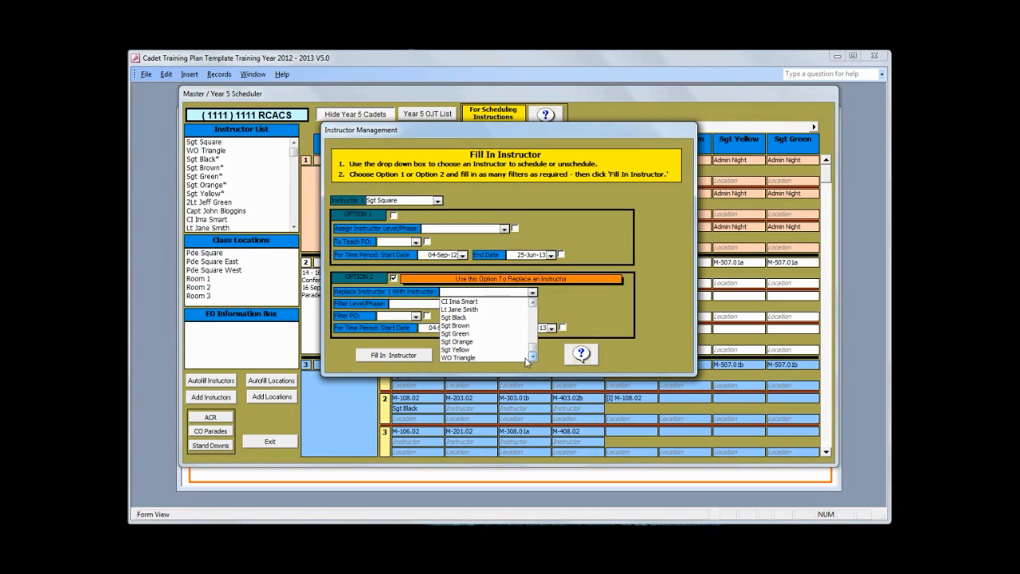
left_click(505, 357)
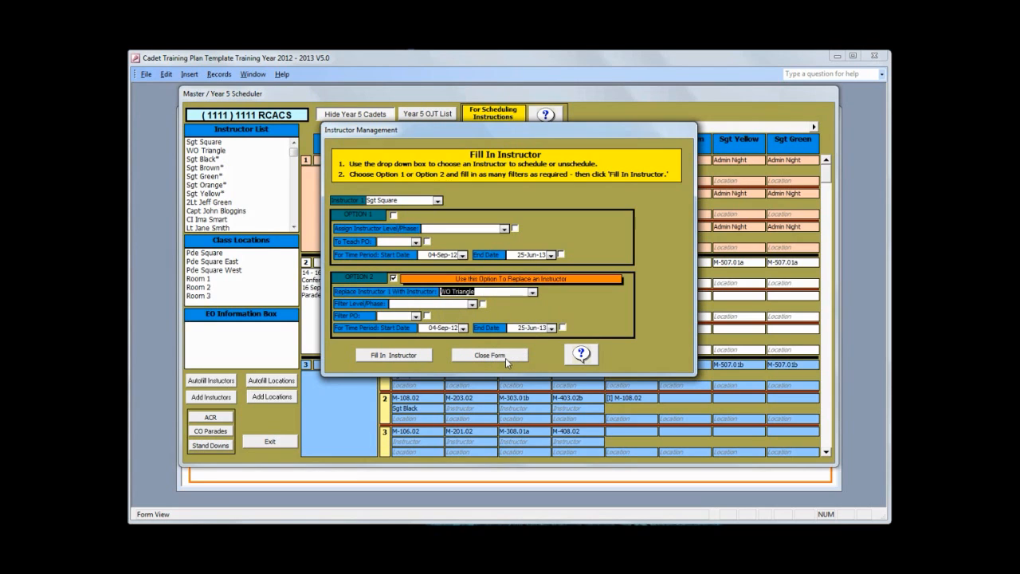
- Limit the replacement to Level One PO M-107, run it, and close the form
left_click(471, 305)
left_click(447, 318)
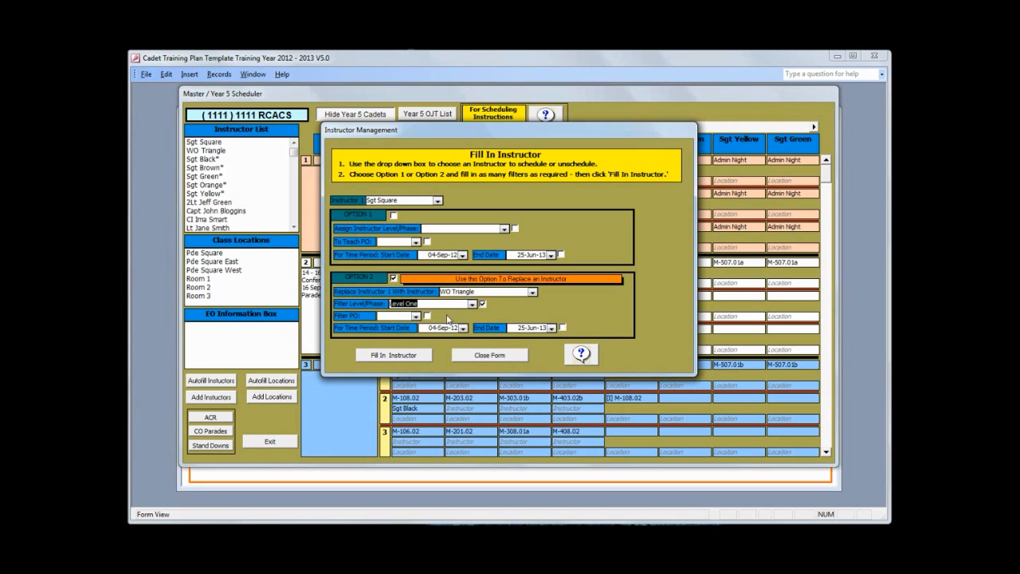
left_click(415, 316)
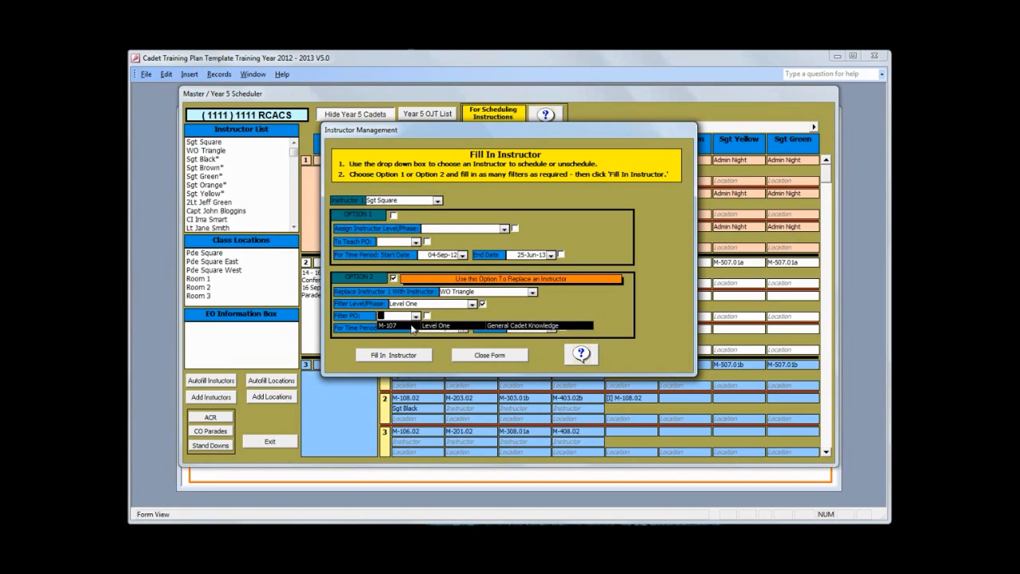
left_click(405, 326)
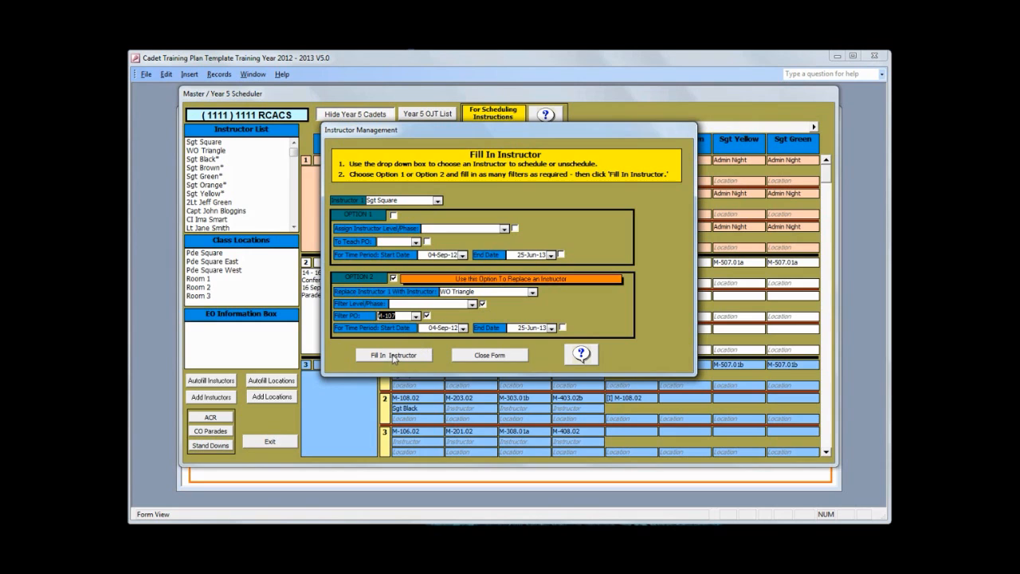
left_click(392, 355)
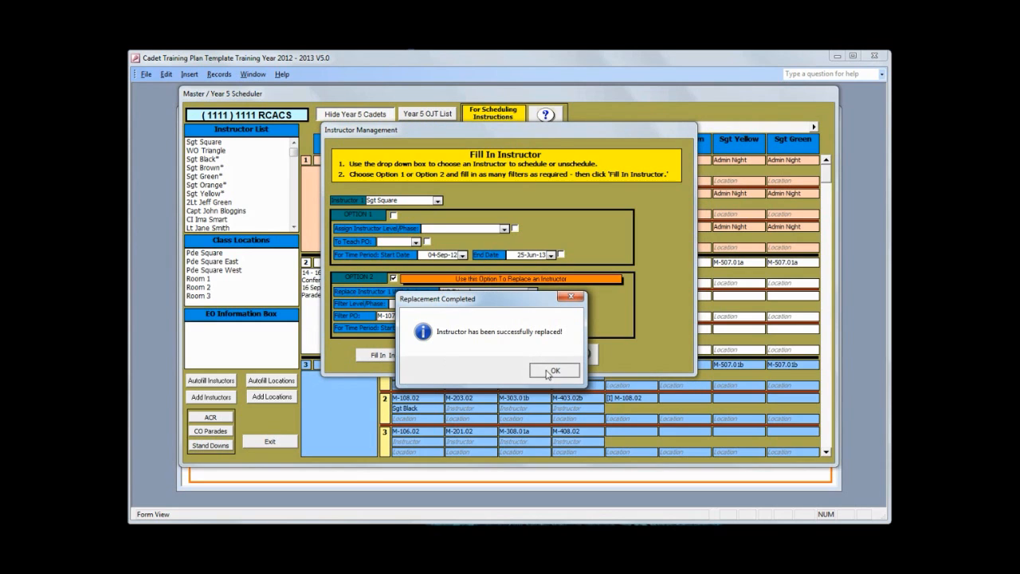
left_click(552, 371)
left_click(488, 355)
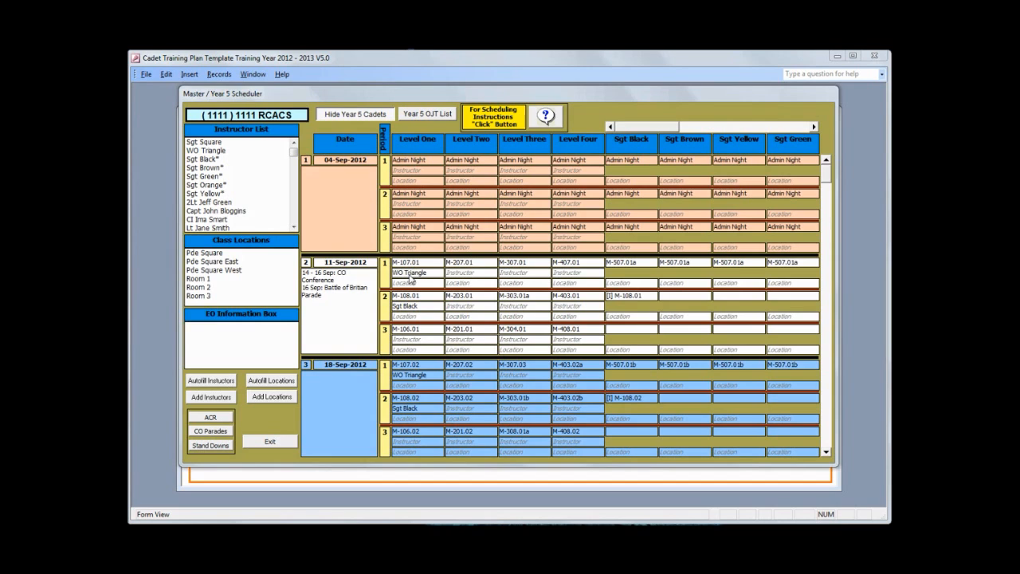
- Add WO Triangle to the 11-Sep Level Two lesson M-207.01 and open their yearly assignment page
left_click(212, 152)
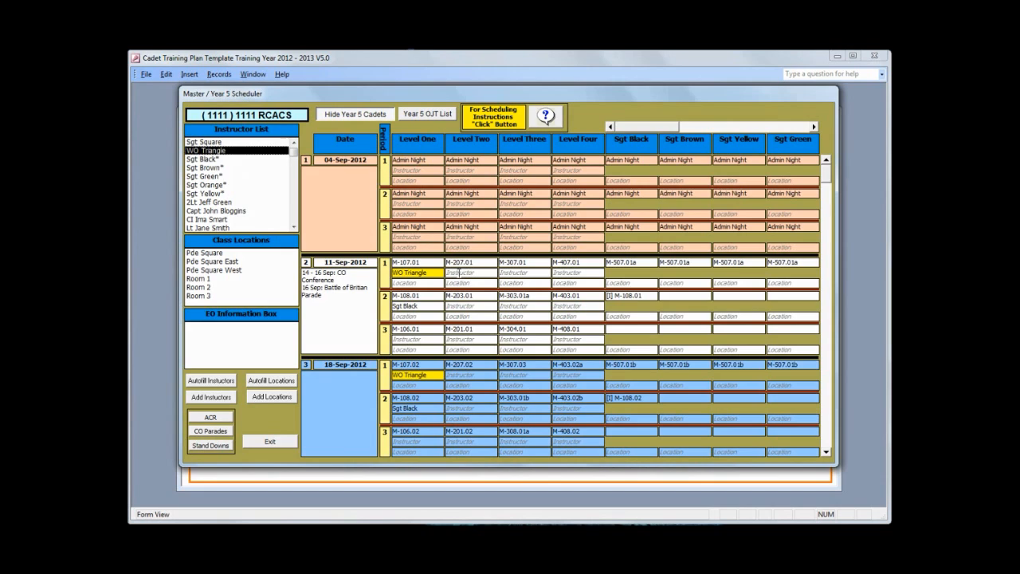
left_click(459, 273)
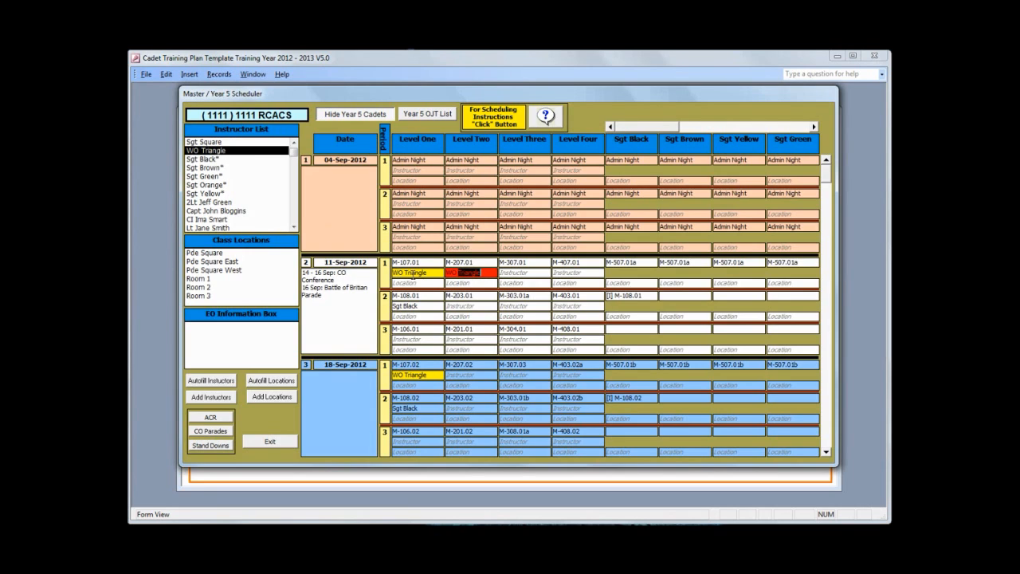
left_click(215, 152)
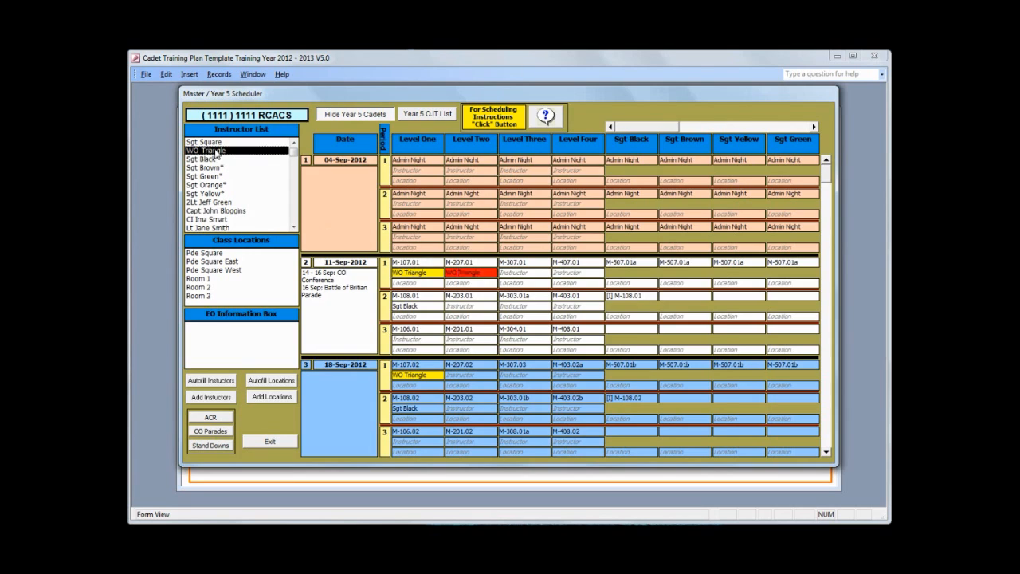
double_click(215, 153)
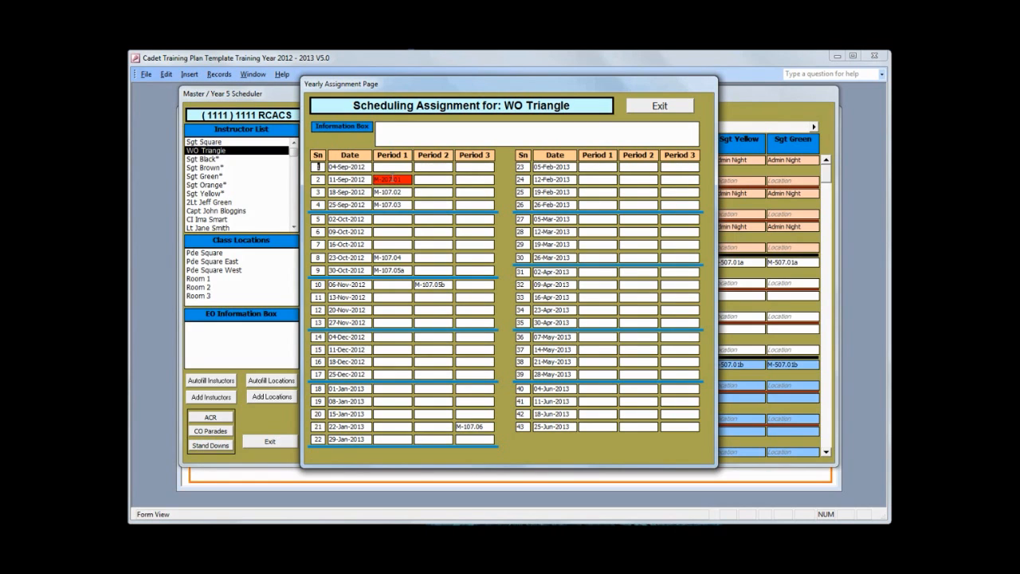
- Review WO Triangle's 11-Sep period 1 M-107.01/M-207.01 conflict, close the yearly page, and clear the Level Two slot
left_click(390, 179)
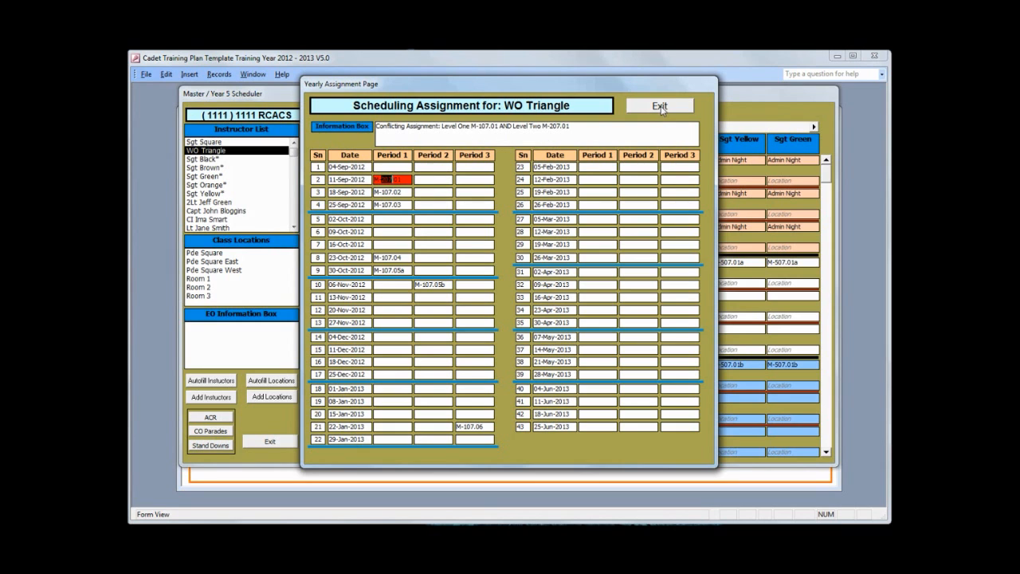
left_click(661, 107)
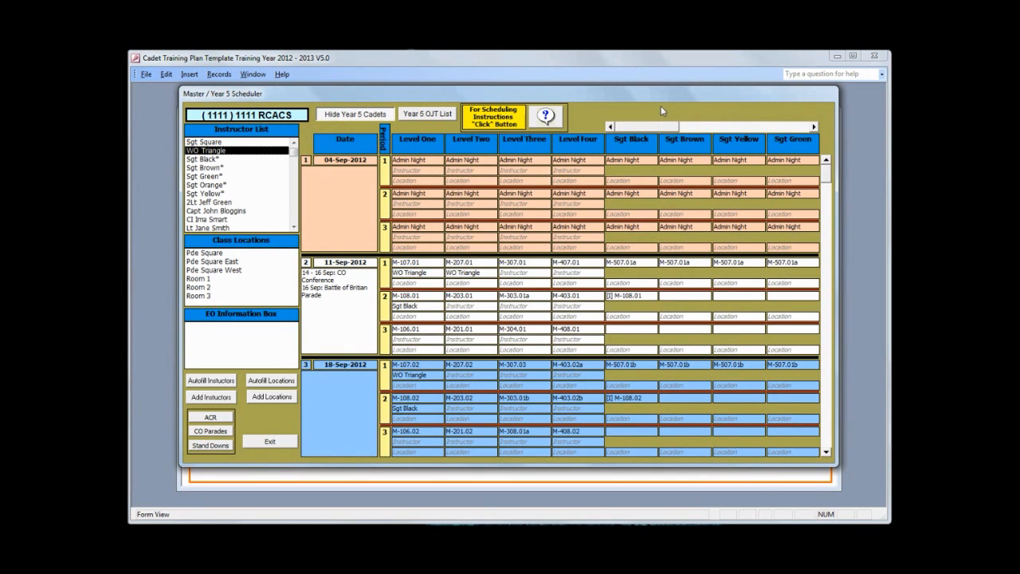
double_click(454, 273)
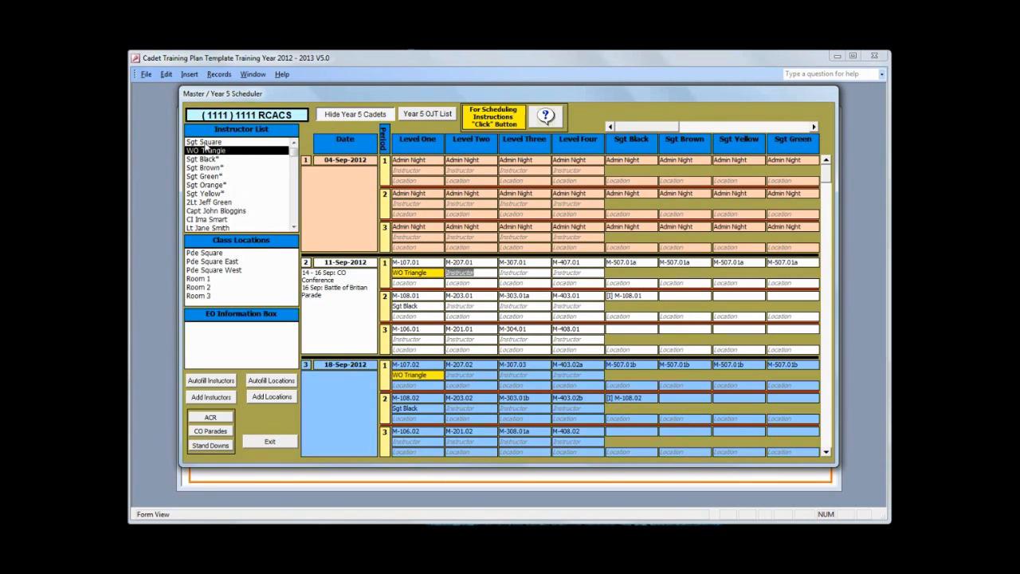
- Put Sgt Square on the 11-Sep period 1 Level Two lesson M-207.01 instead of WO Triangle
left_click(204, 142)
double_click(469, 274)
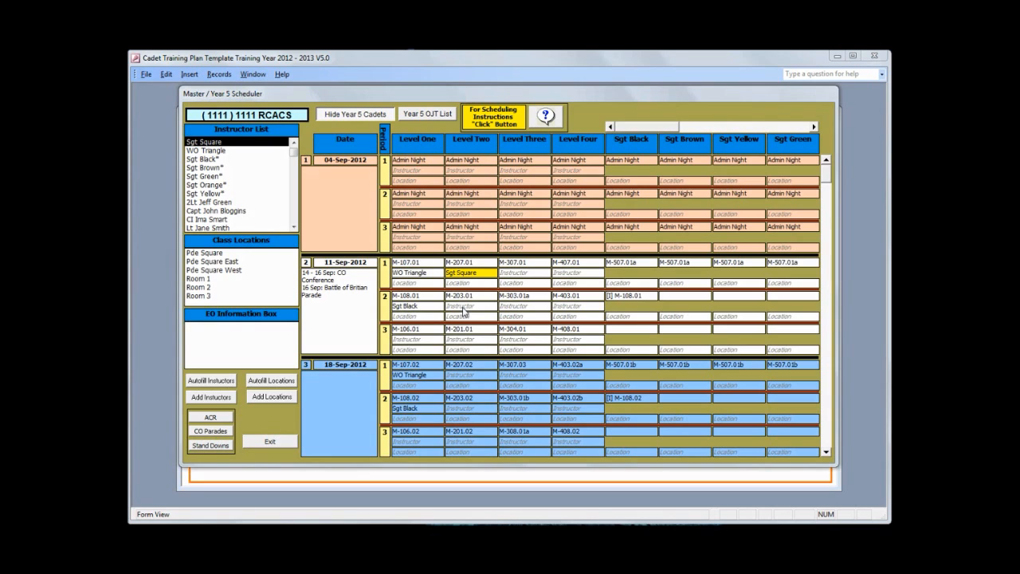
left_click(205, 159)
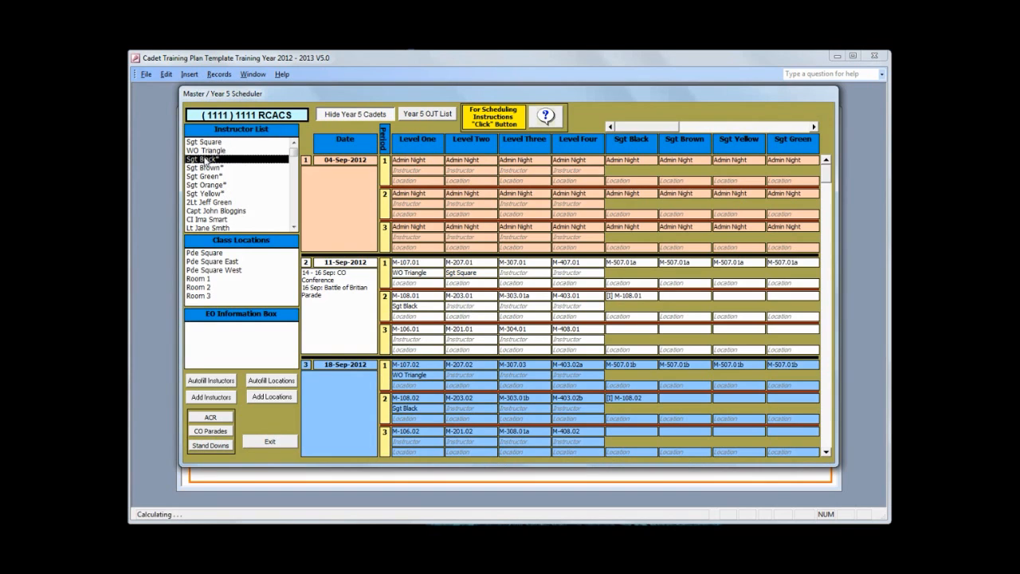
left_click(460, 306)
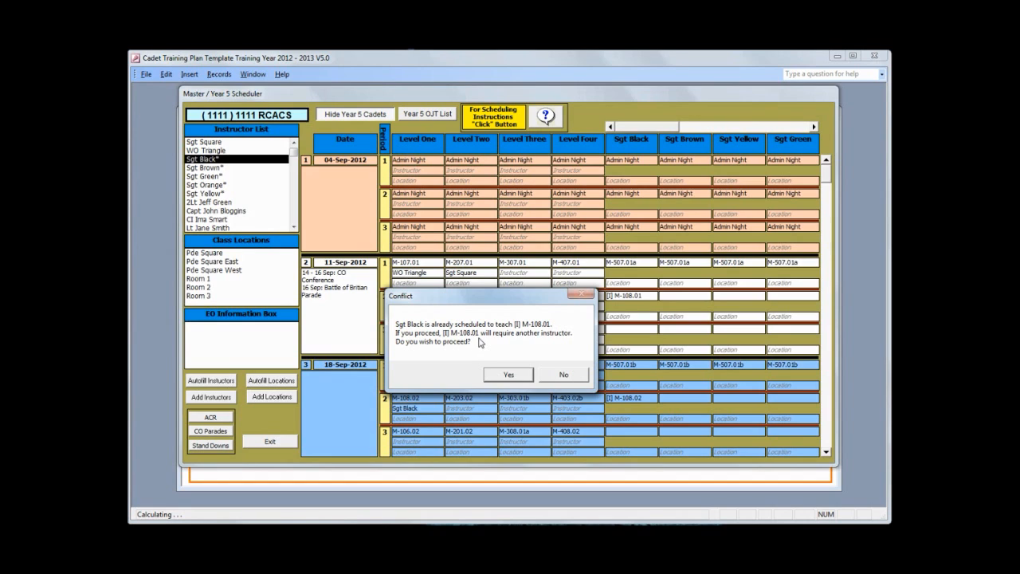
left_click(564, 373)
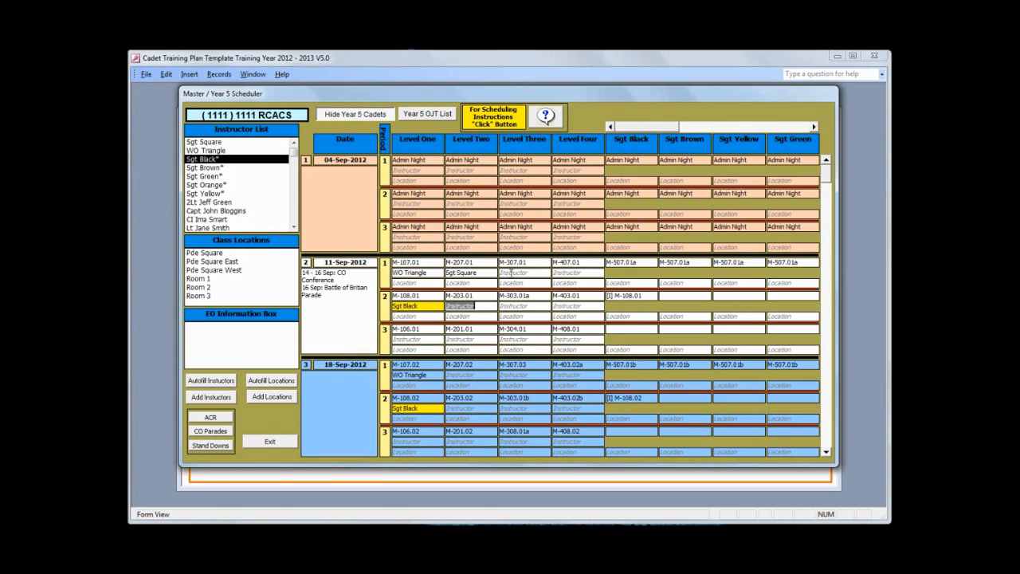
- Try assigning Sgt Black to the 11-Sep Level Three lesson, raising the M-507.01a unscheduling warning
left_click(511, 272)
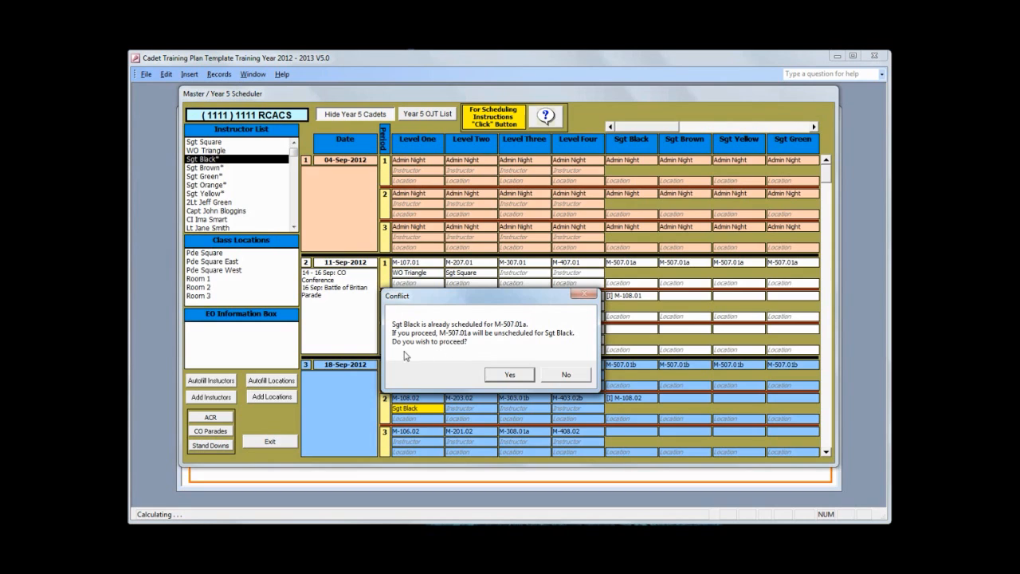
- Accept Sgt Black on Level Three lesson M-307.01 and view their period 3 lesson choices unchanged
left_click(511, 374)
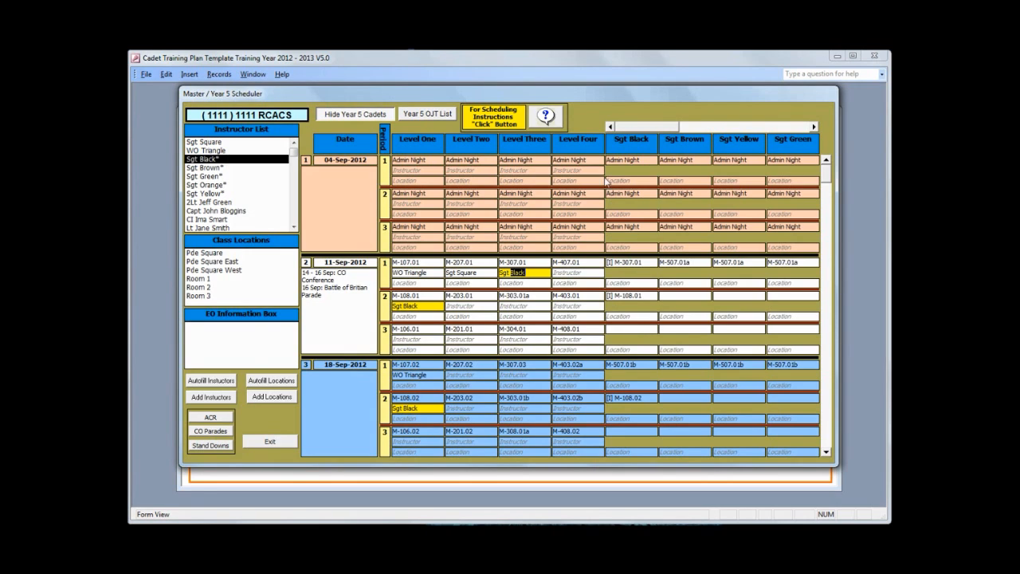
left_click(643, 328)
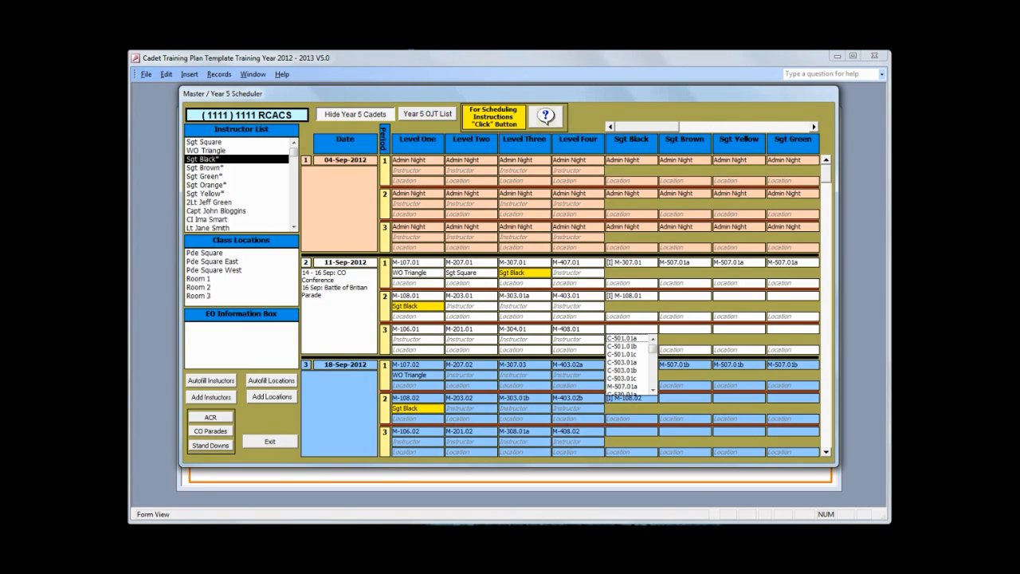
left_click(620, 388)
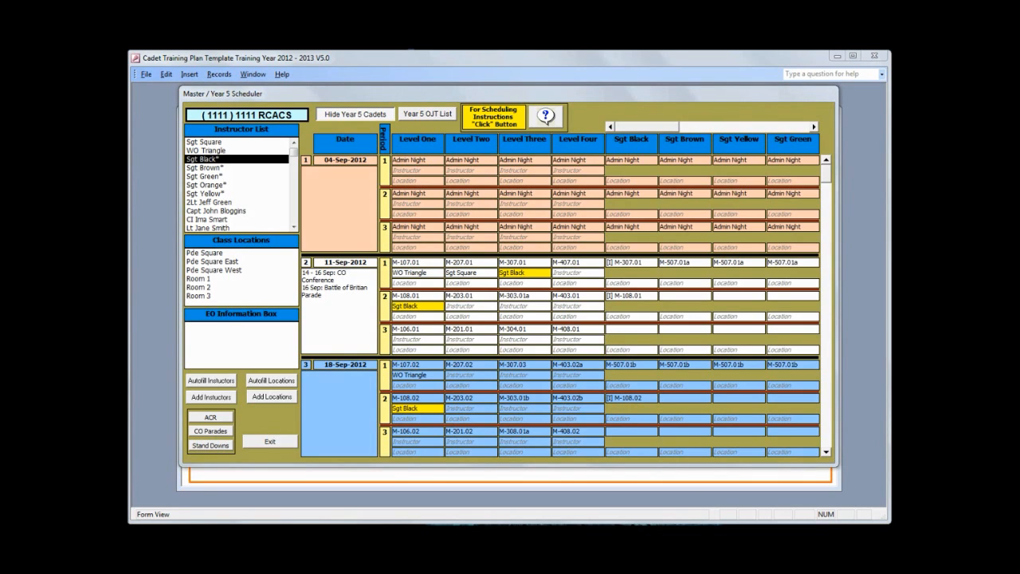